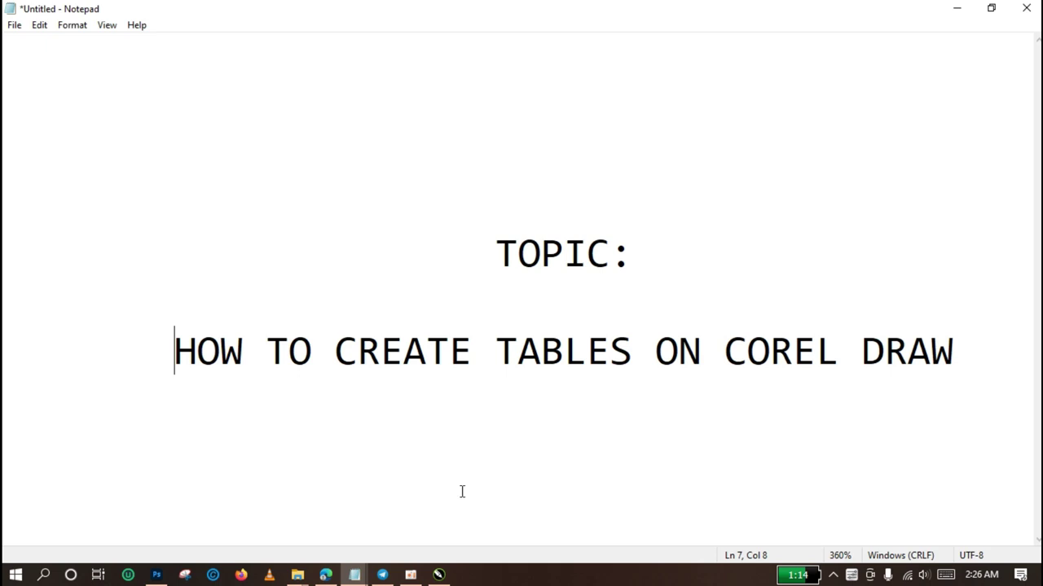
# Switch to CorelDRAW and begin a new A4 document named 'Create a table'.
pyautogui.click(438, 574)
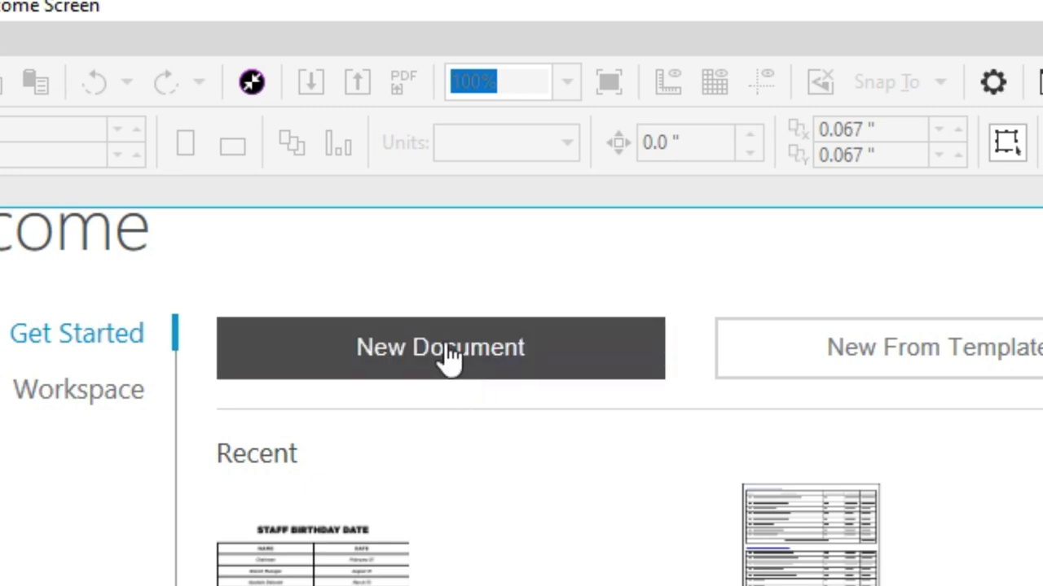
pyautogui.click(450, 355)
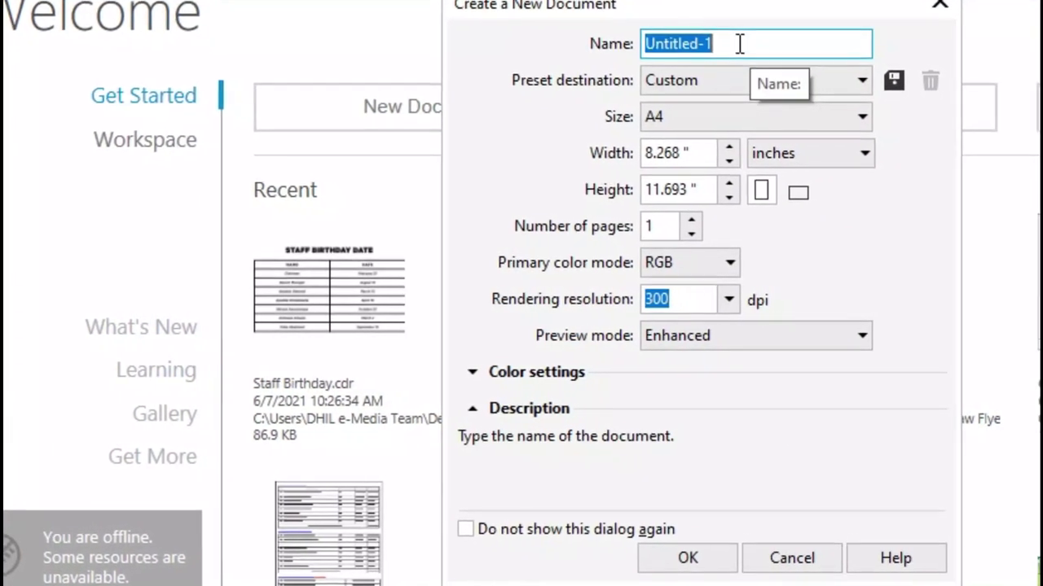
pyautogui.write('Create a')
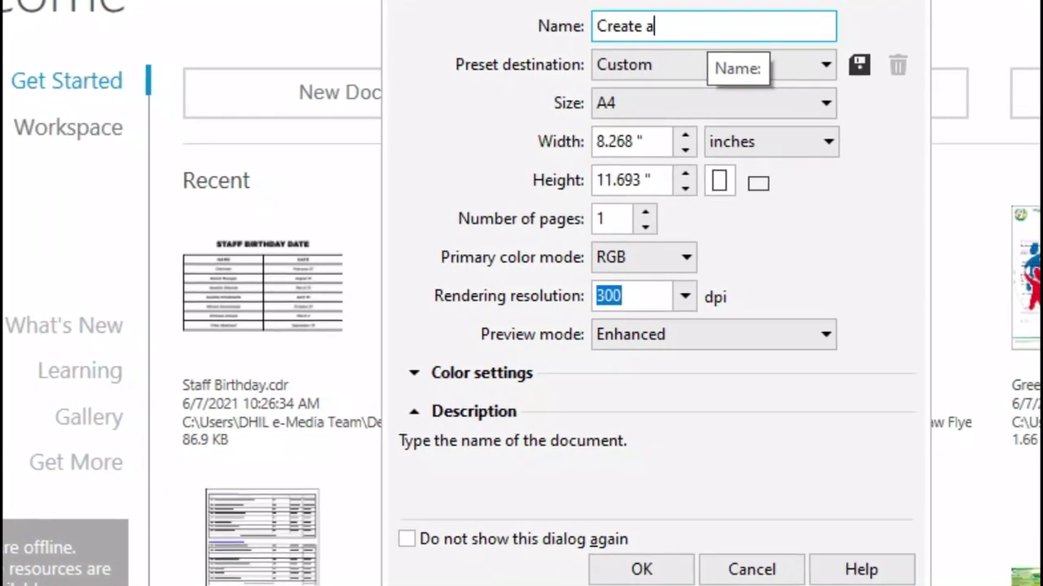
pyautogui.write(' tab')
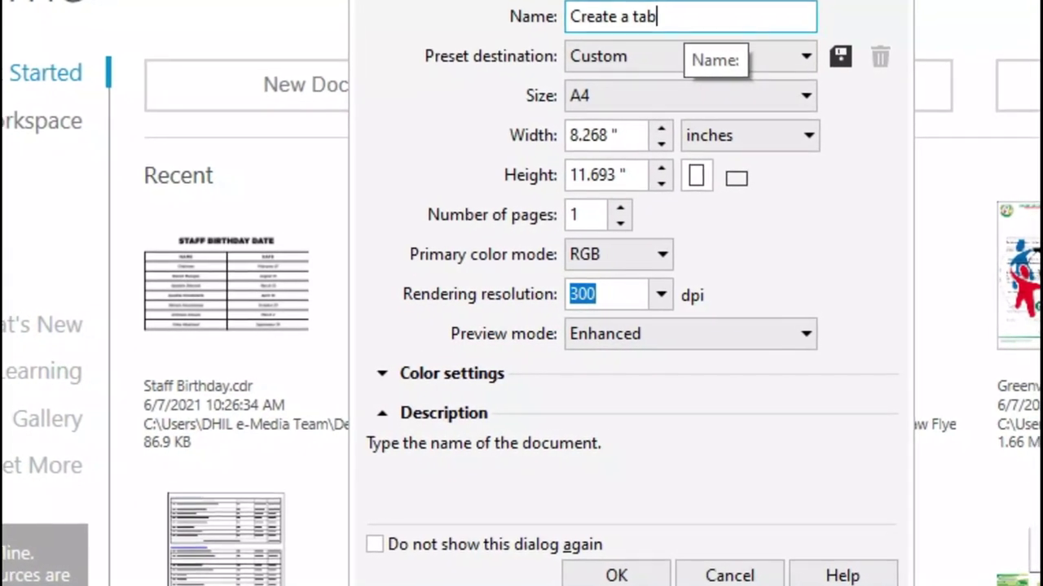
pyautogui.write('le')
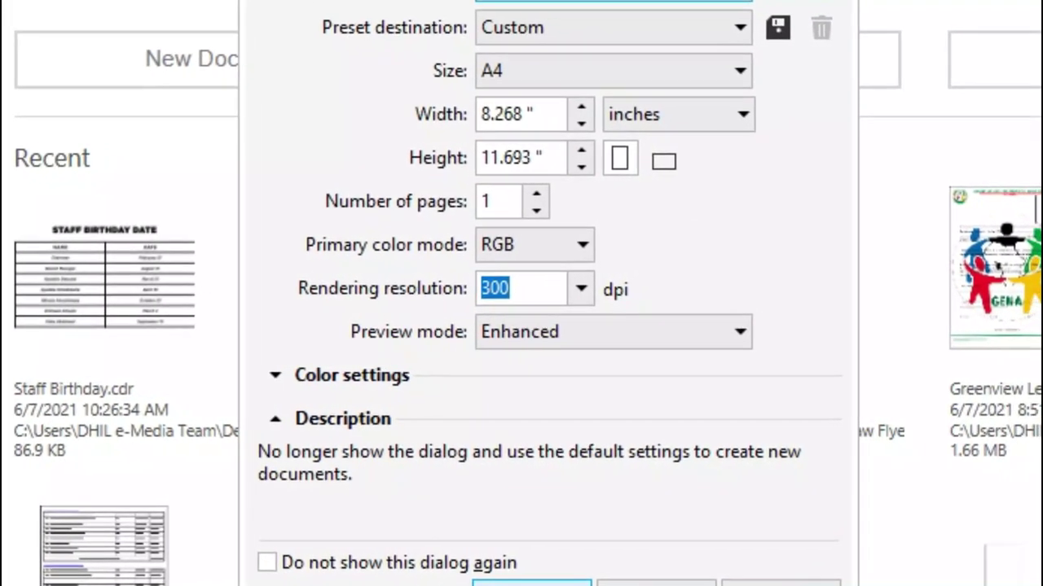
# Confirm the new document, then insert a table of 5 rows by 3 columns.
pyautogui.press('Return')
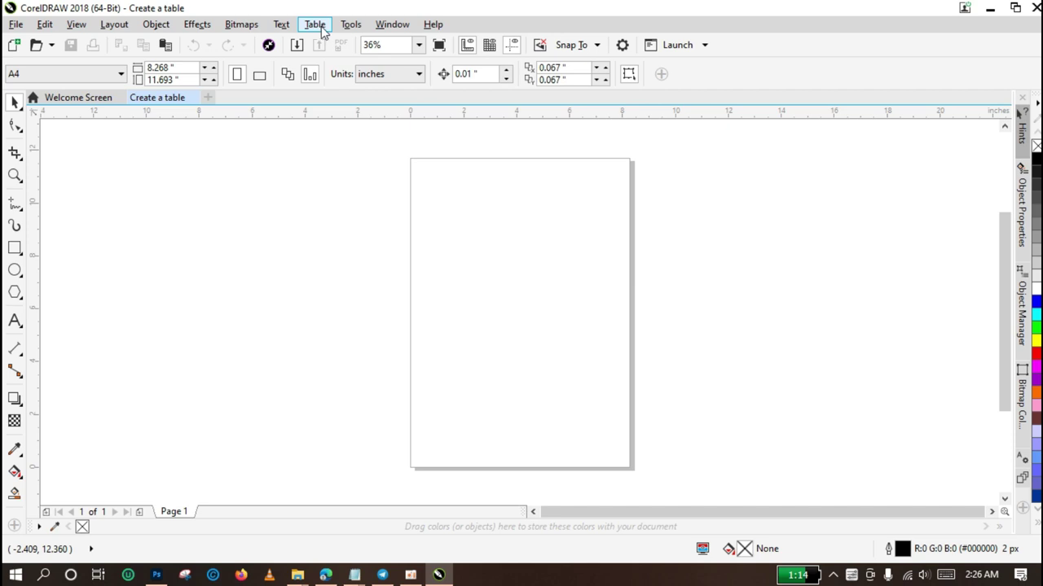
pyautogui.click(316, 25)
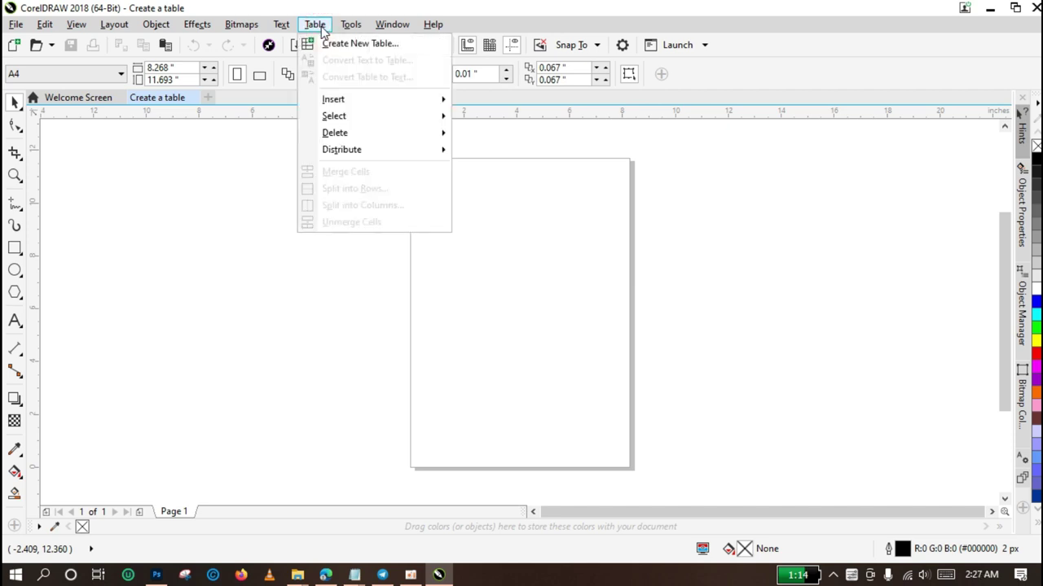
pyautogui.click(366, 48)
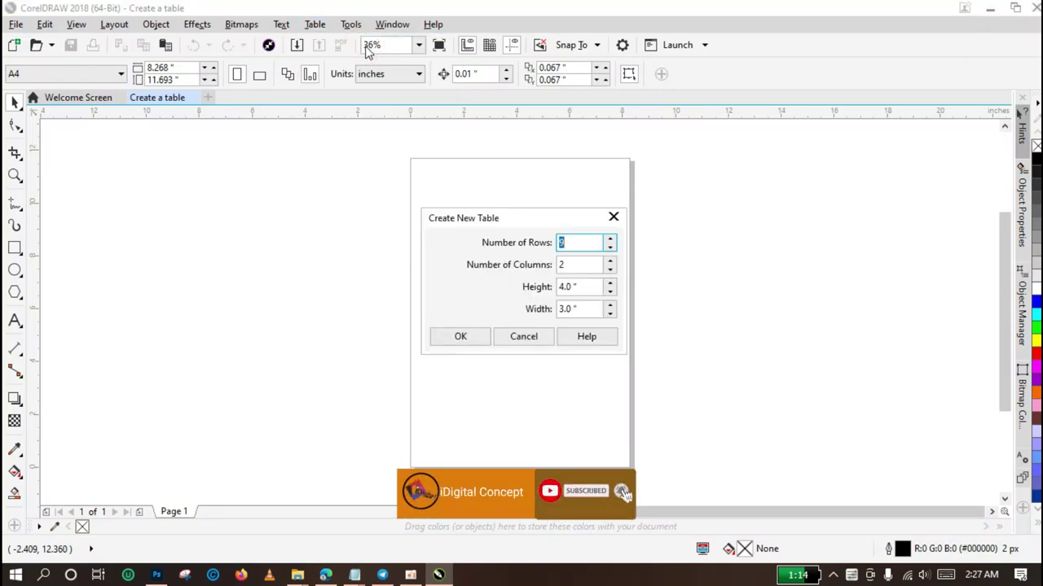
pyautogui.click(569, 242)
pyautogui.click(568, 264)
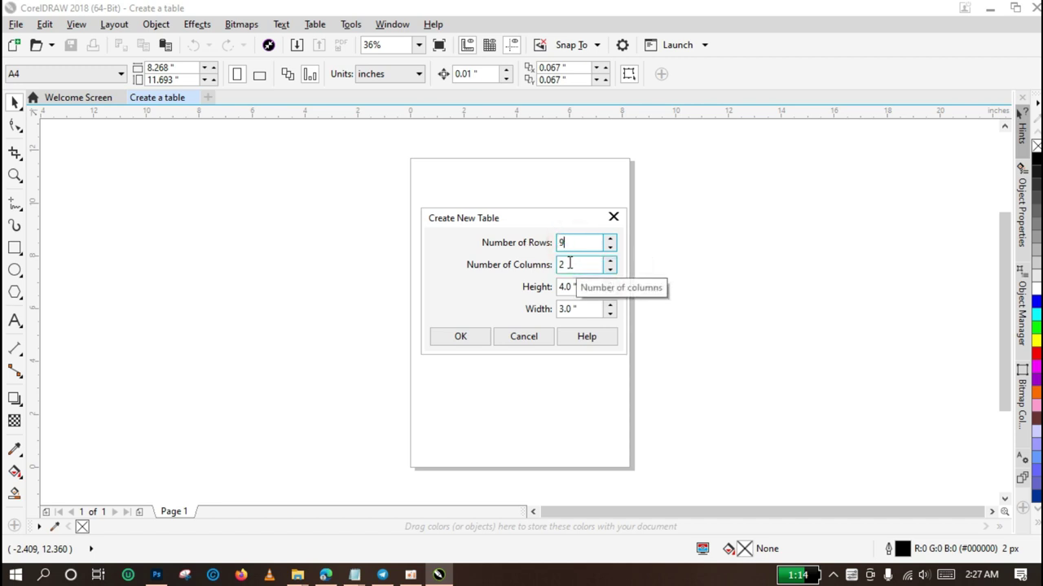
pyautogui.click(583, 287)
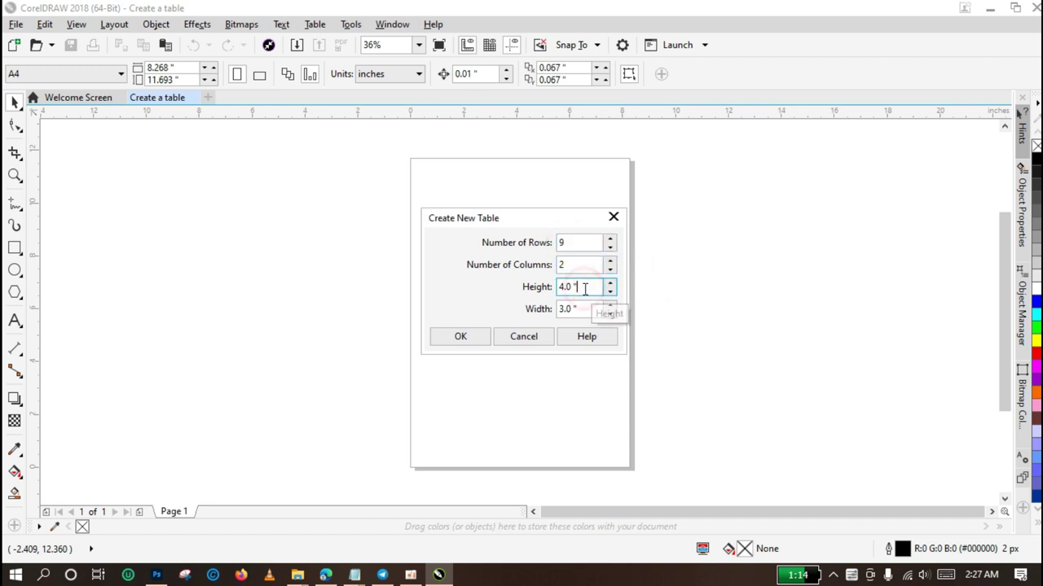
pyautogui.click(610, 247)
pyautogui.click(610, 247)
pyautogui.click(610, 248)
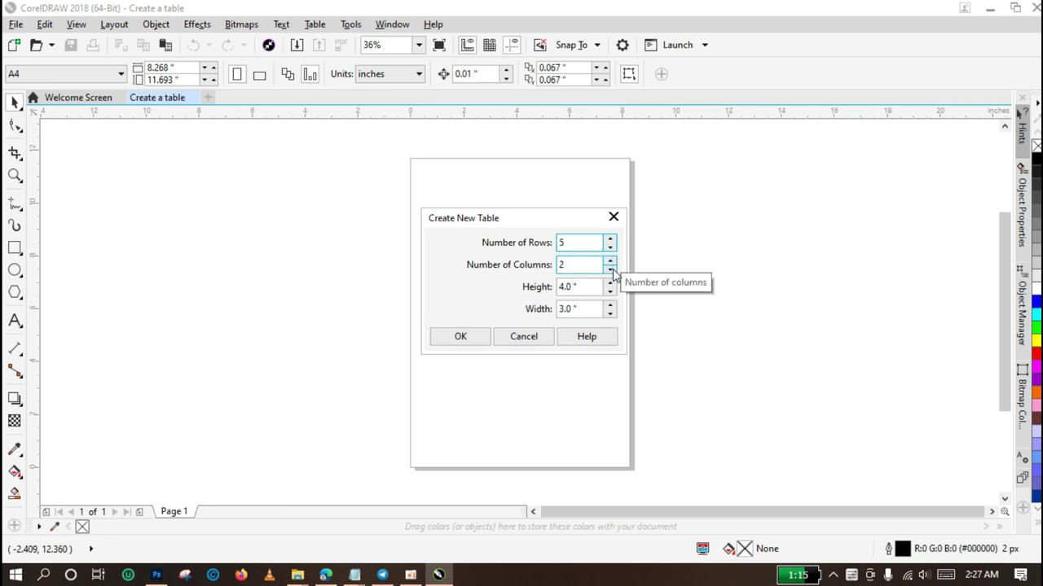
pyautogui.click(610, 260)
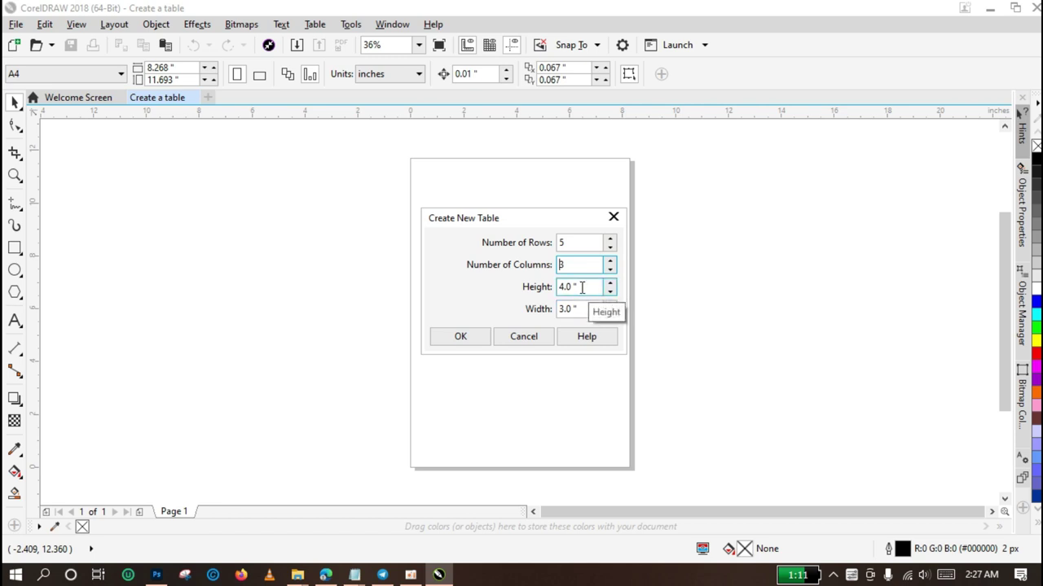
pyautogui.click(478, 341)
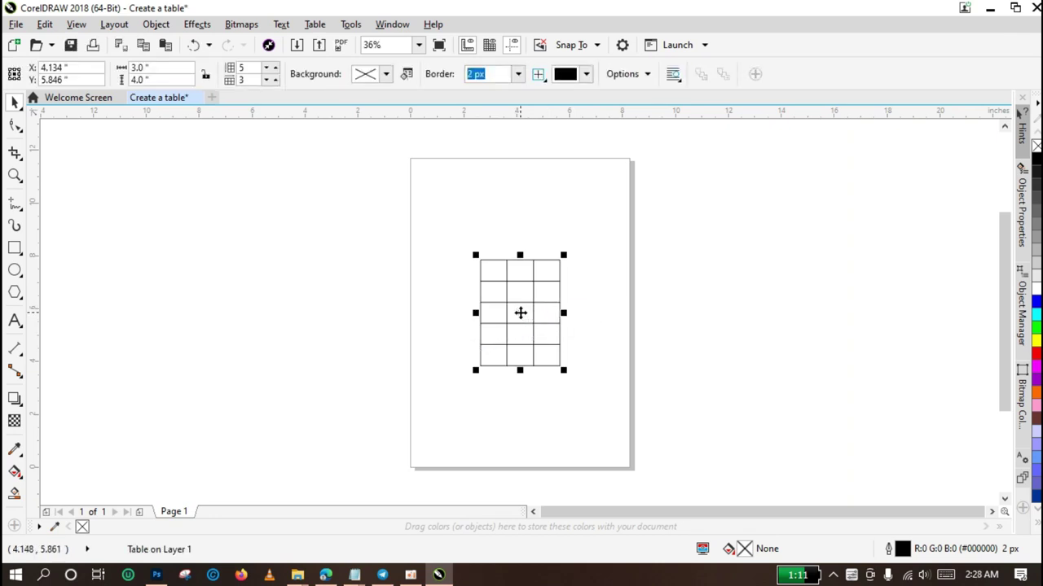
# Move and stretch the 5x3 table to cover nearly the whole A4 page, then deselect it.
pyautogui.moveTo(521, 313); pyautogui.dragTo(461, 228)
pyautogui.moveTo(502, 284); pyautogui.dragTo(646, 456)
pyautogui.moveTo(521, 308); pyautogui.dragTo(518, 310)
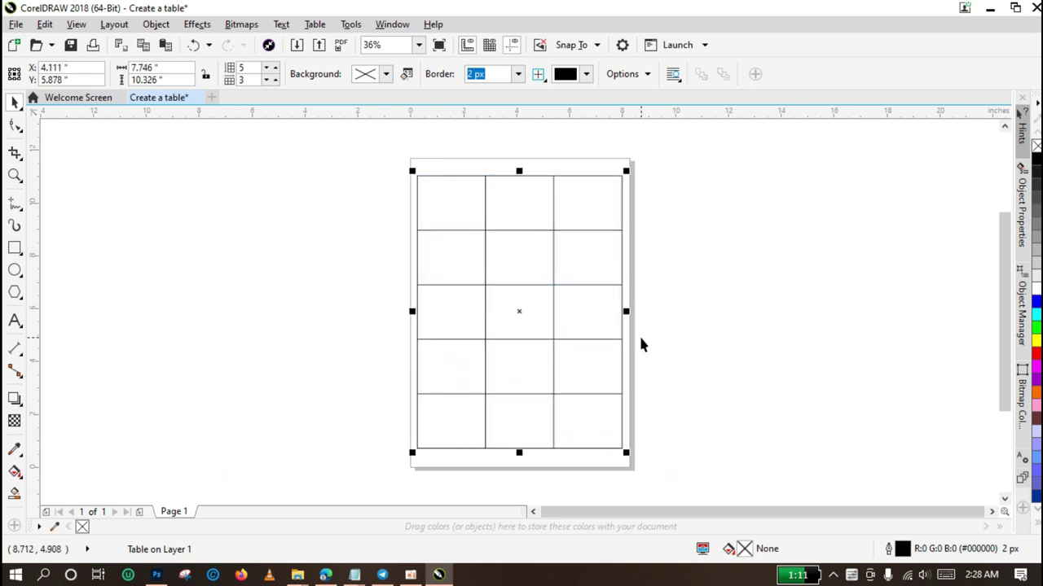
pyautogui.press('Down')
pyautogui.press('Down')
pyautogui.press('Down')
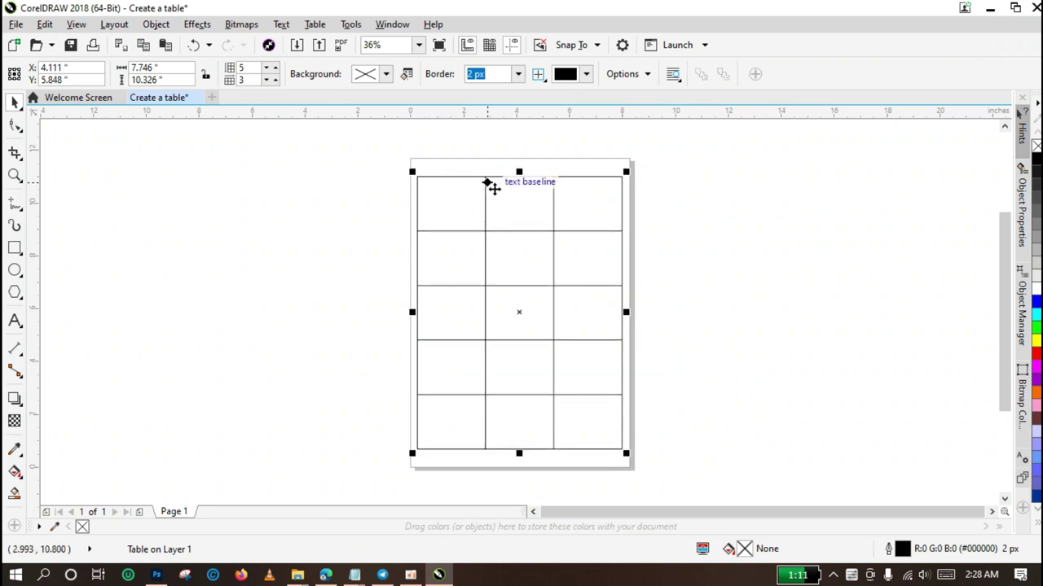
pyautogui.click(685, 260)
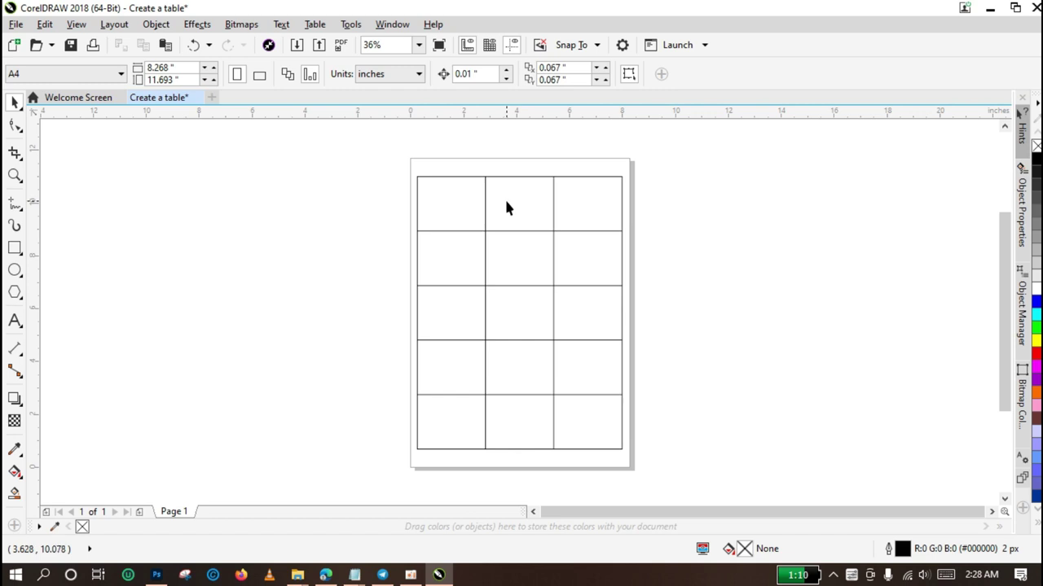
# Zoom in on the table's top row.
pyautogui.click(506, 204)
pyautogui.click(506, 202)
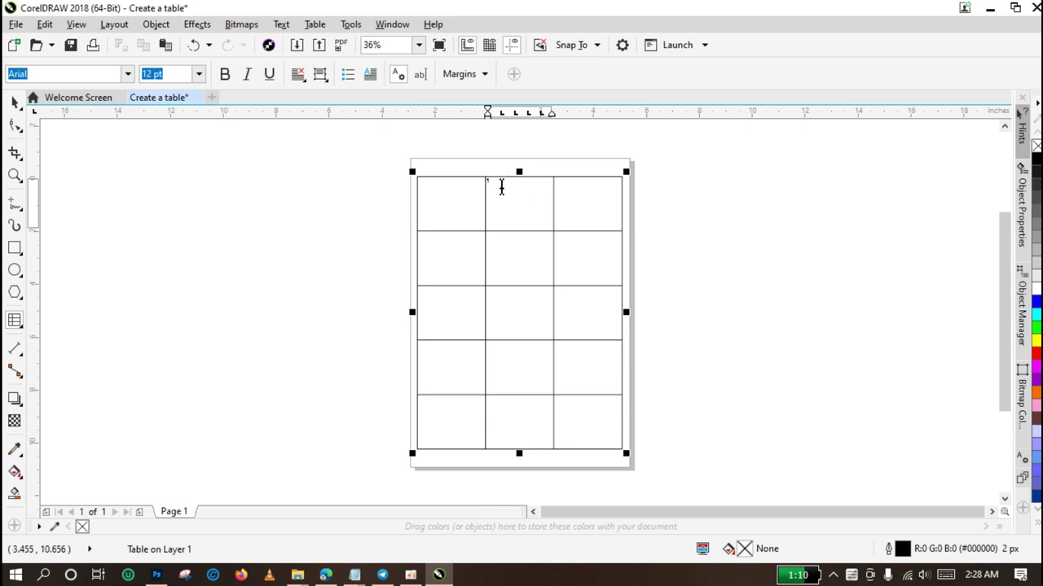
pyautogui.click(14, 175)
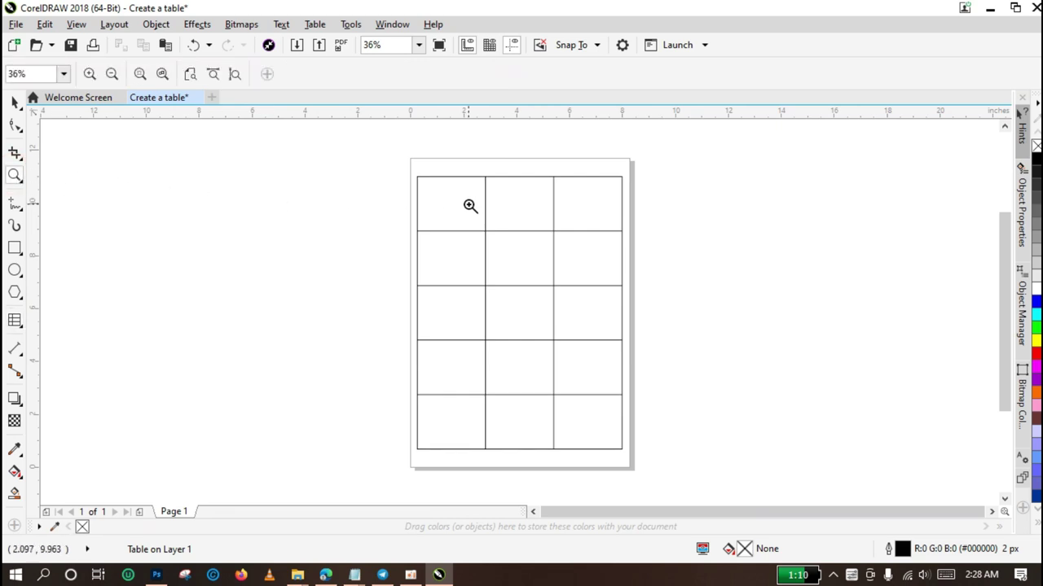
pyautogui.moveTo(378, 152); pyautogui.dragTo(654, 252)
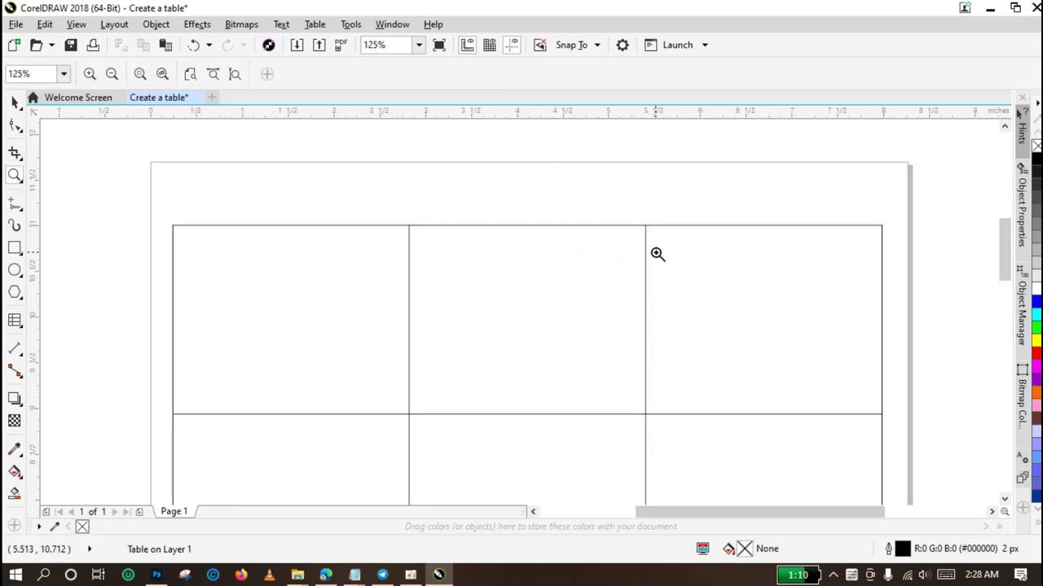
pyautogui.click(14, 101)
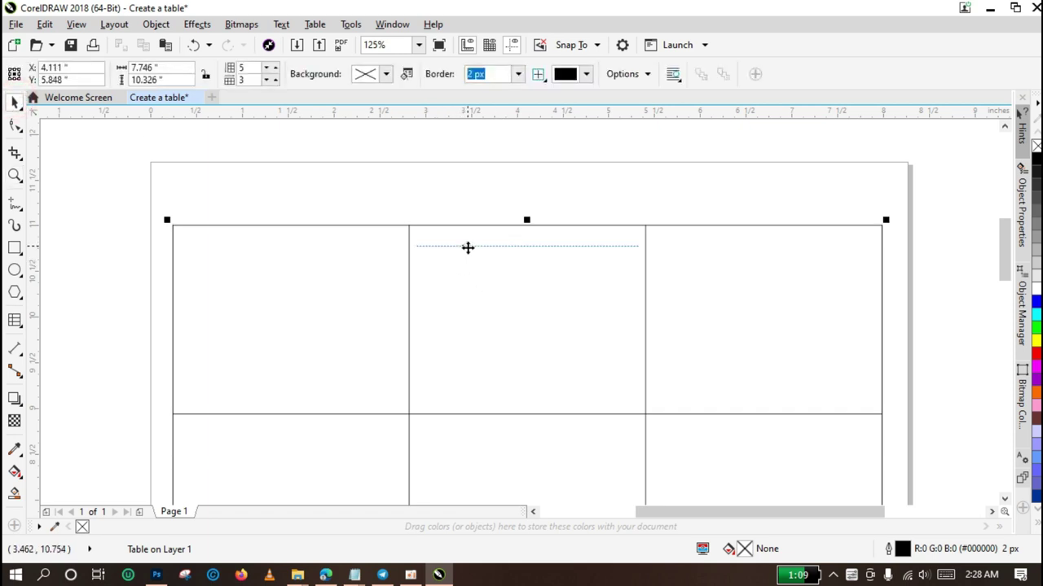
# Type TRUE in the top-middle cell and FALSE in the top-right cell.
pyautogui.click(468, 248)
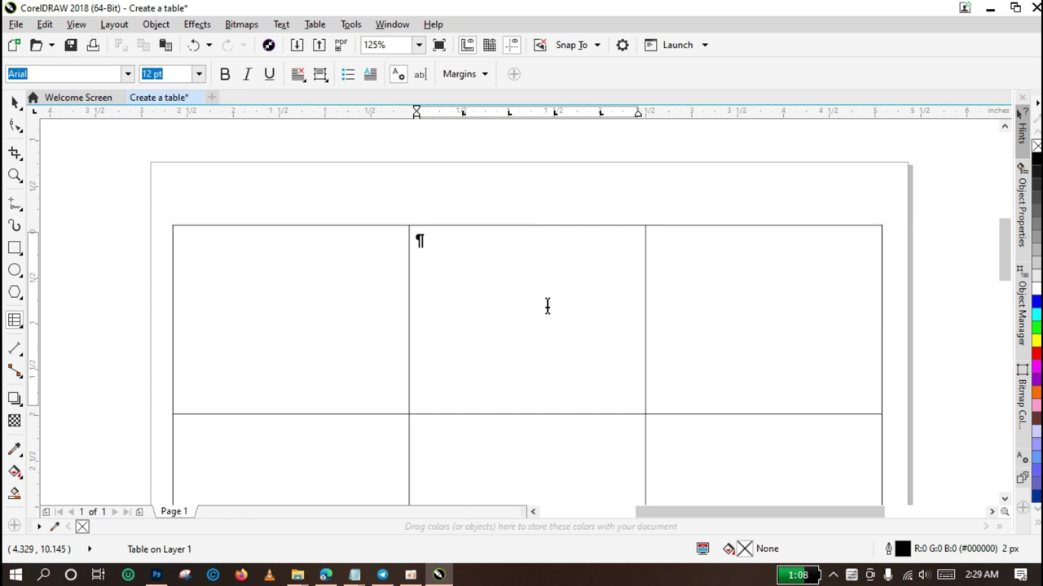
pyautogui.write('Y')
pyautogui.press('BackSpace')
pyautogui.write('TRUE')
pyautogui.click(758, 243)
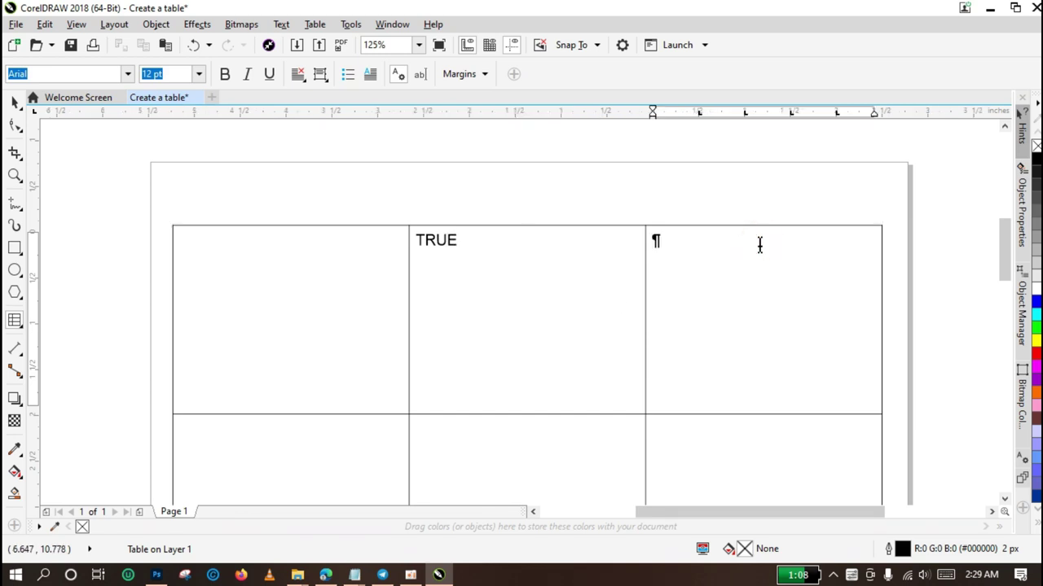
pyautogui.write('FALSE')
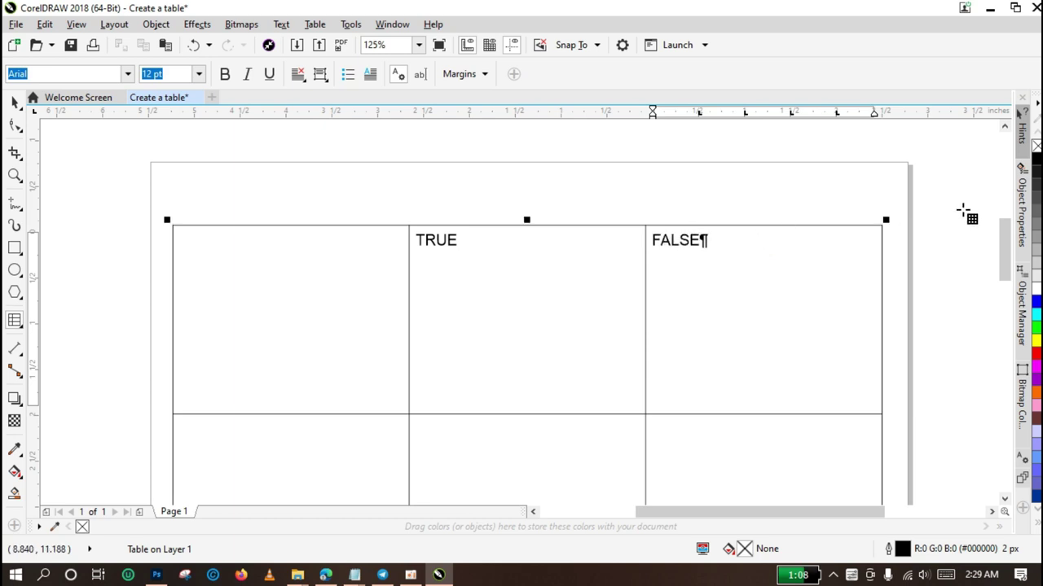
pyautogui.moveTo(1004, 244); pyautogui.dragTo(1008, 275)
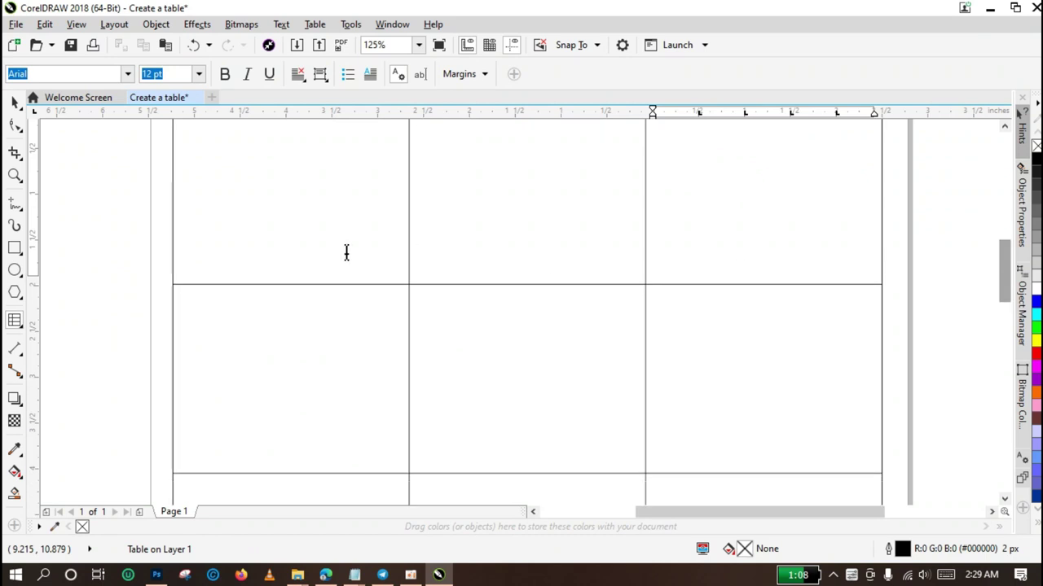
pyautogui.click(15, 175)
# Zoom the view so the page and table fill the screen.
pyautogui.rightClick(294, 281)
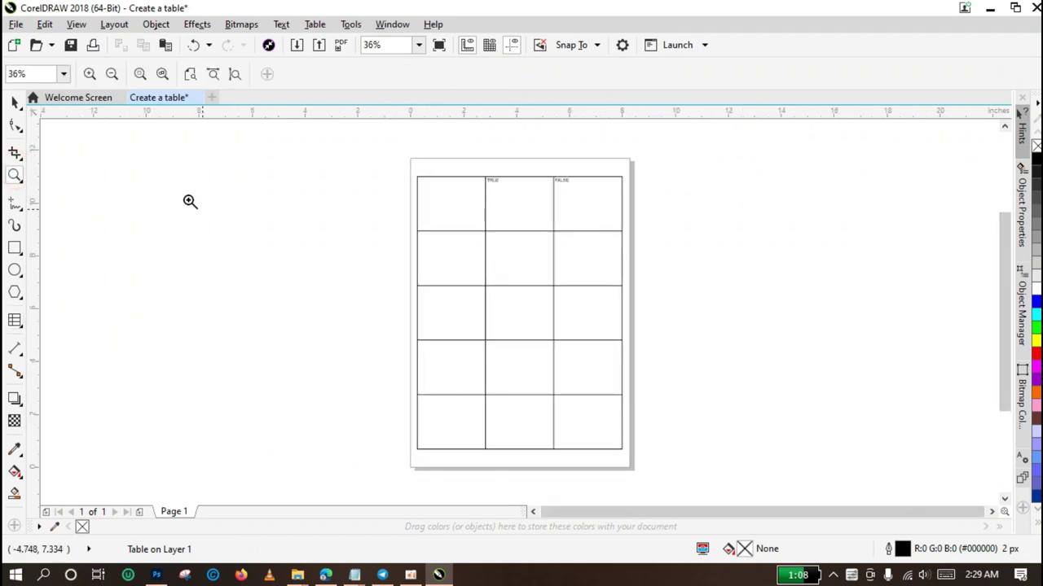
pyautogui.click(14, 102)
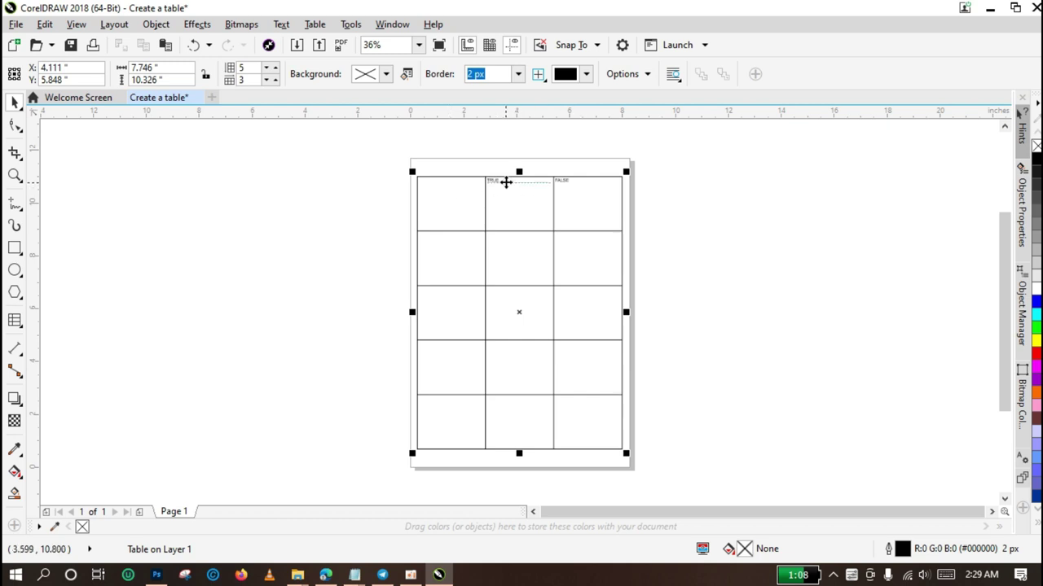
pyautogui.click(15, 174)
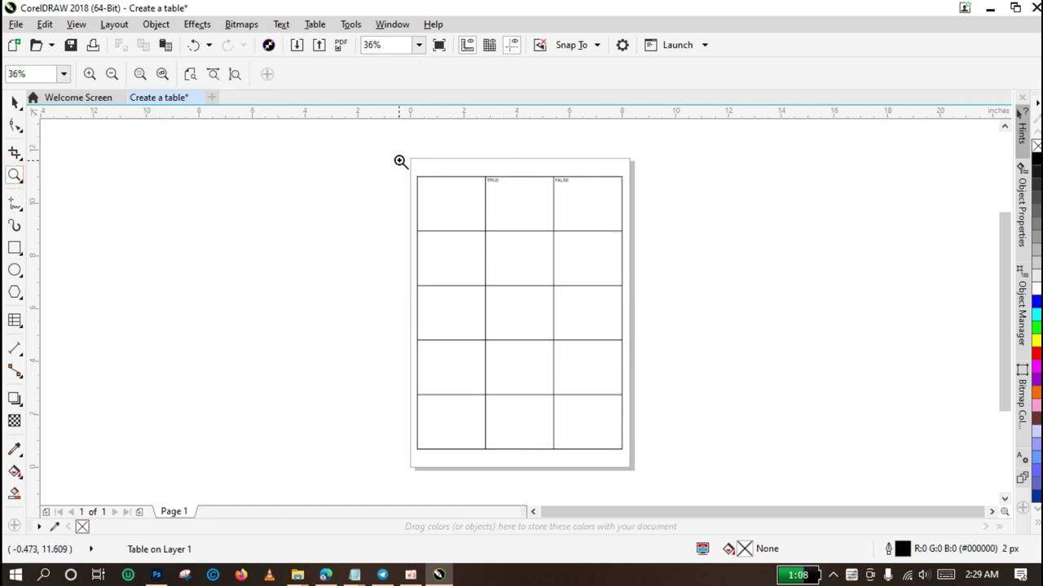
pyautogui.moveTo(368, 133); pyautogui.dragTo(662, 486)
pyautogui.click(15, 101)
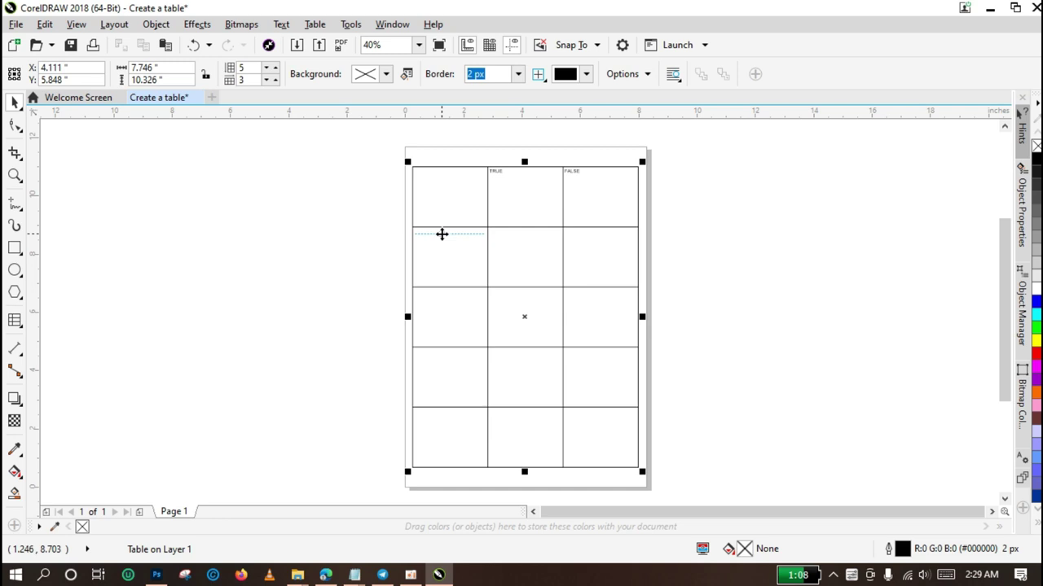
# Enter COOK, DANCE and RUN down the first column's rows two to four.
pyautogui.doubleClick(441, 233)
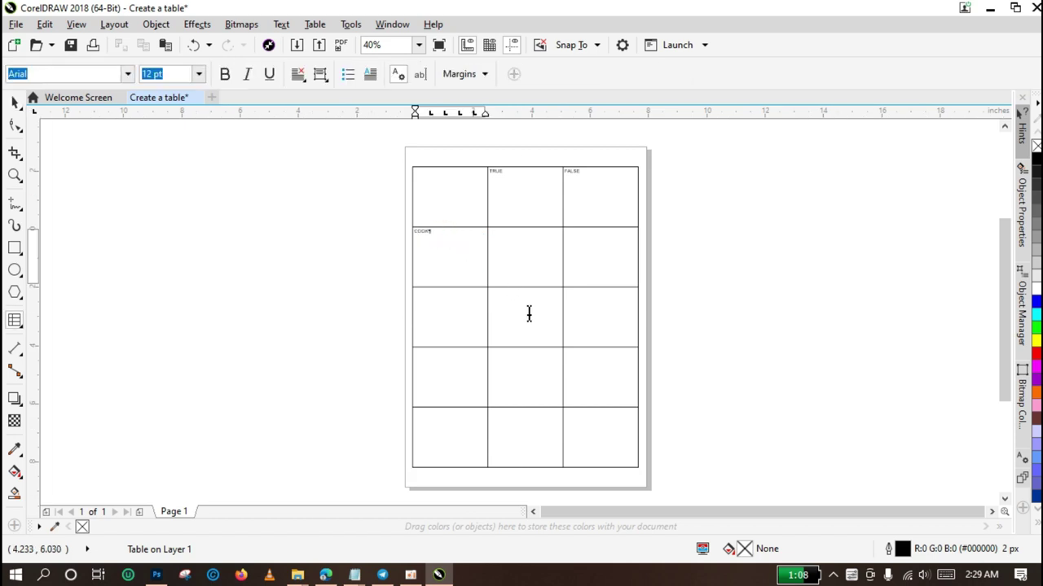
pyautogui.click(438, 293)
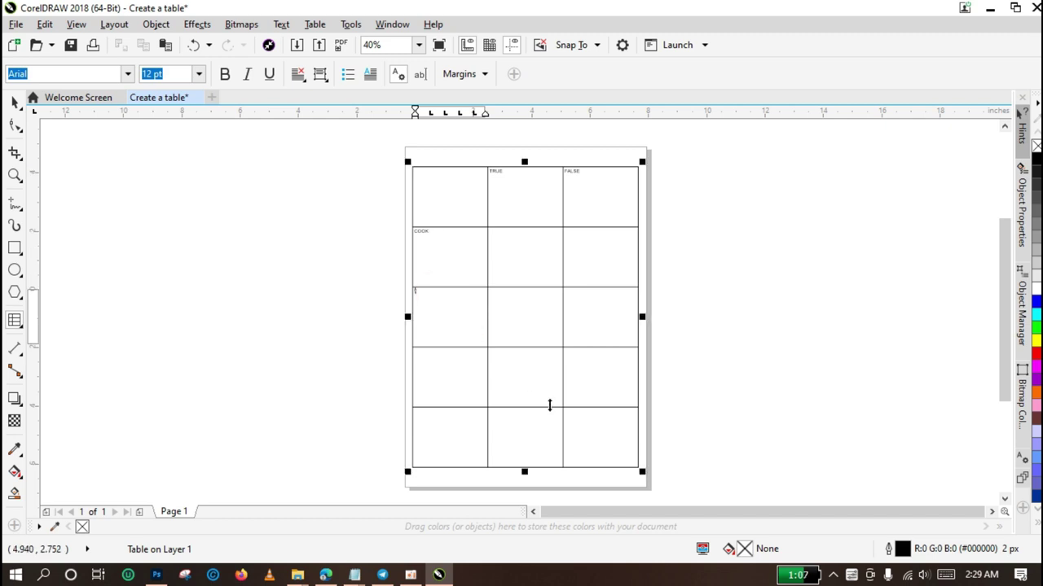
pyautogui.write('1')
pyautogui.click(442, 354)
pyautogui.write('1')
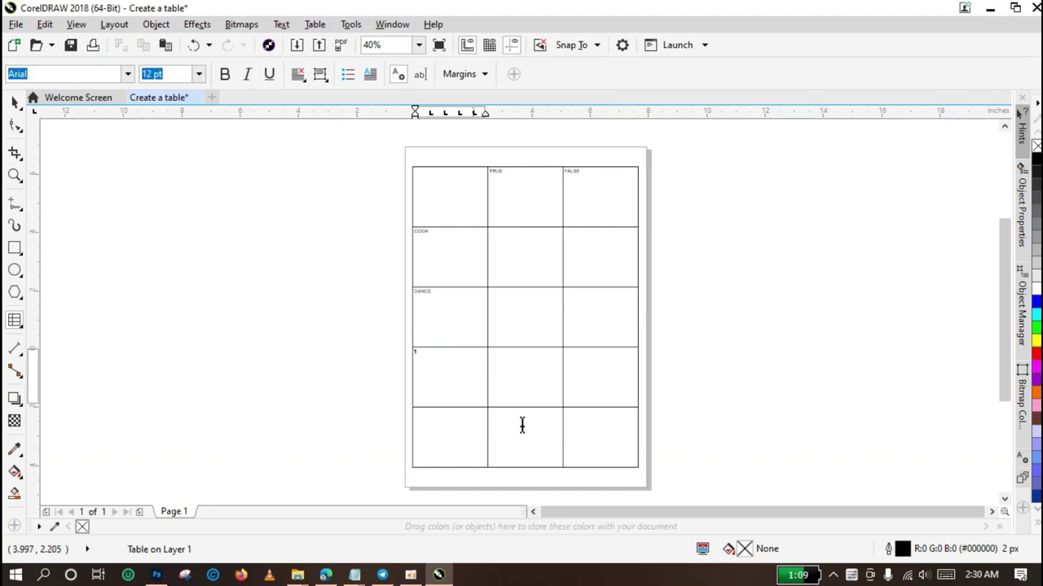
pyautogui.doubleClick(433, 350)
pyautogui.press('BackSpace')
pyautogui.click(447, 418)
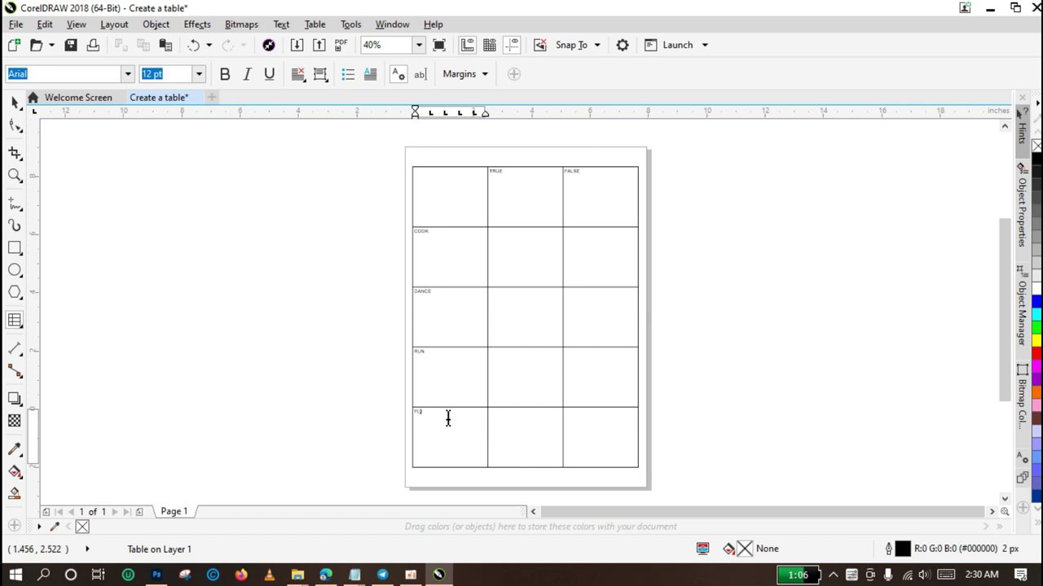
# Finish the FLY label, exit text editing and select the table with the Pick tool.
pyautogui.press('Escape')
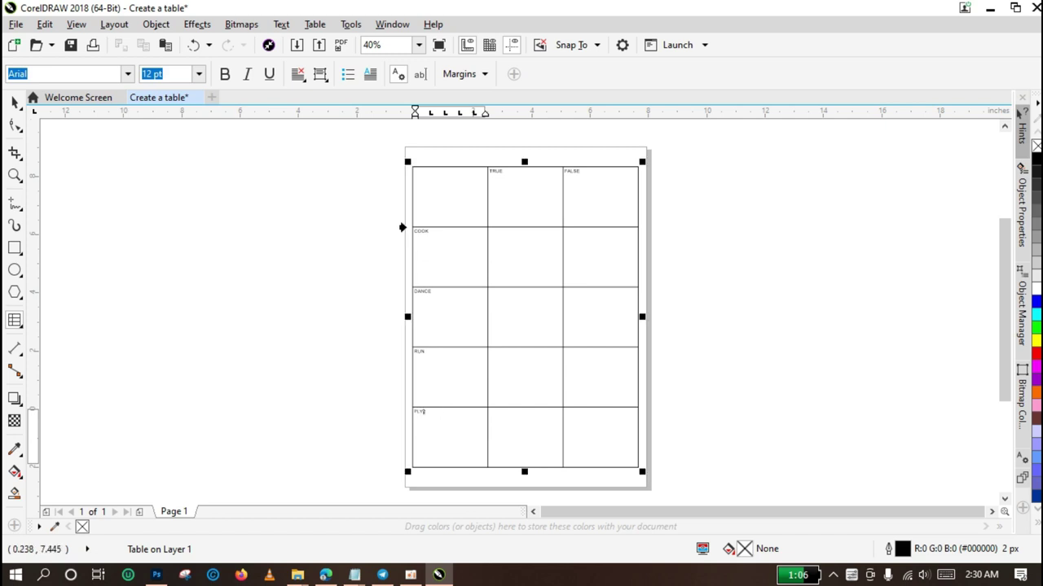
pyautogui.click(15, 104)
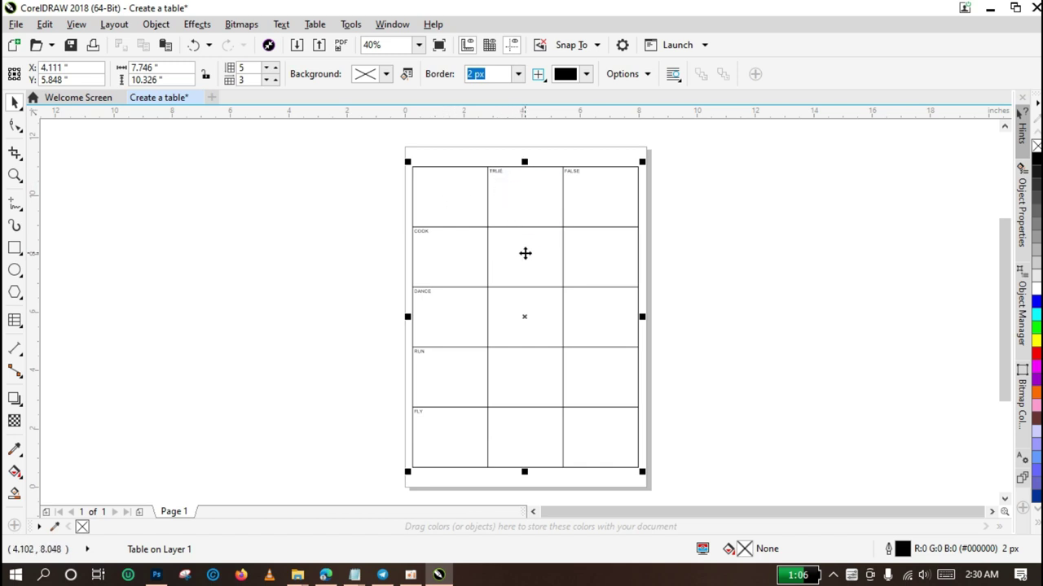
pyautogui.click(524, 317)
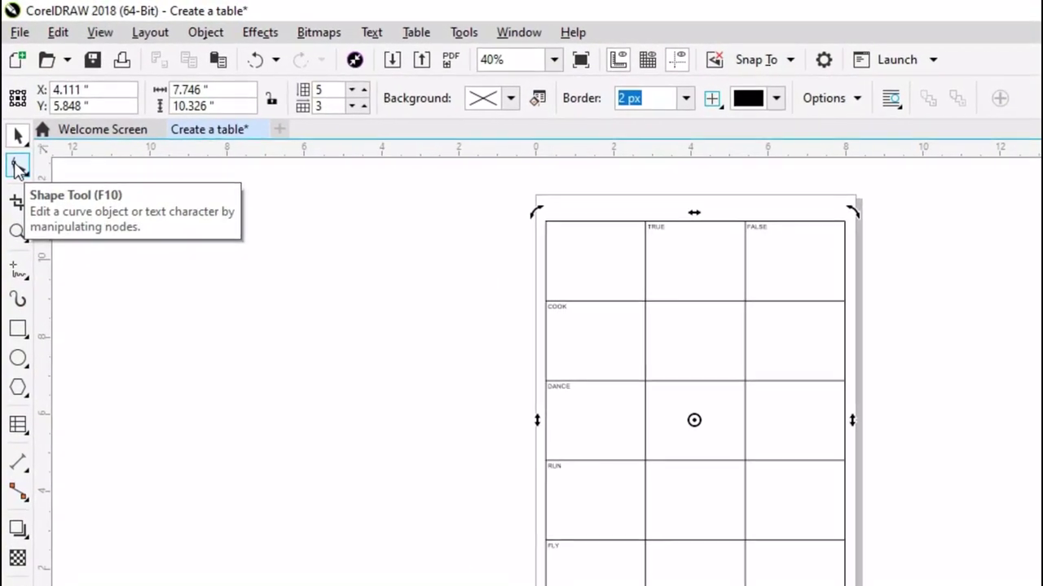
# Drag the first column's right border left with the Shape tool so the TRUE column widens.
pyautogui.click(18, 173)
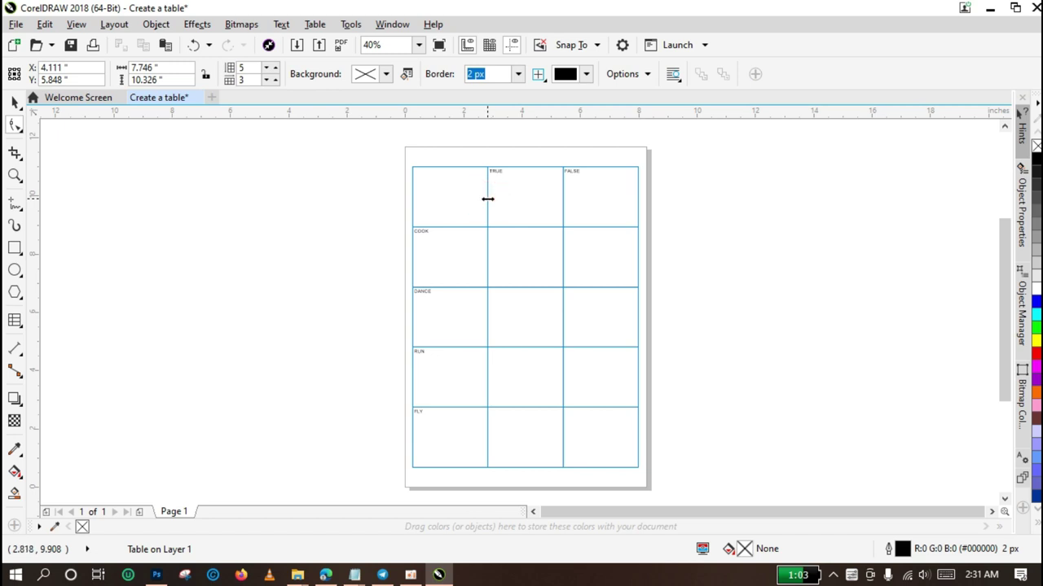
pyautogui.moveTo(487, 199); pyautogui.dragTo(438, 198)
pyautogui.click(498, 228)
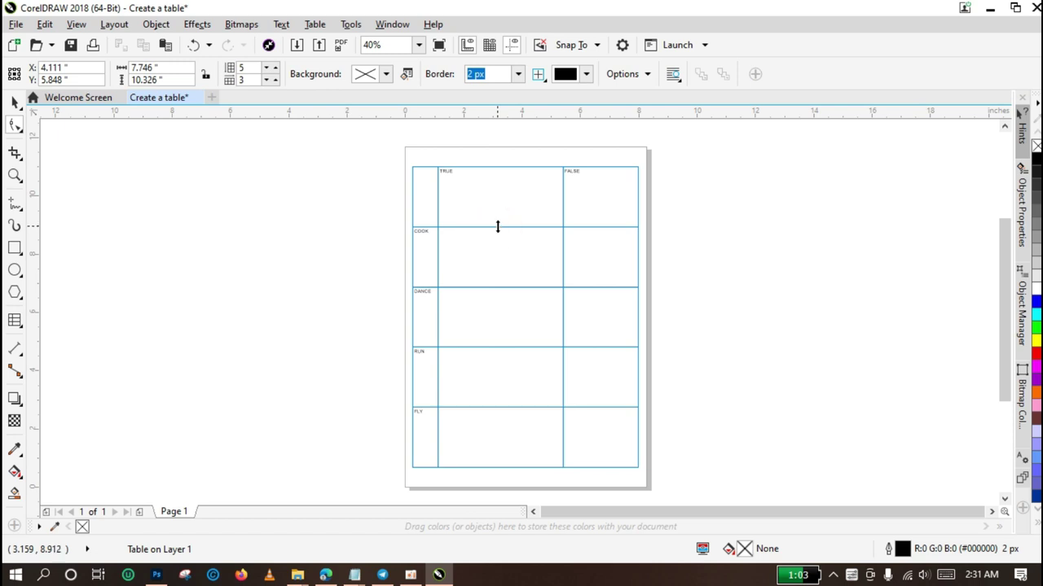
pyautogui.moveTo(438, 210); pyautogui.dragTo(454, 210)
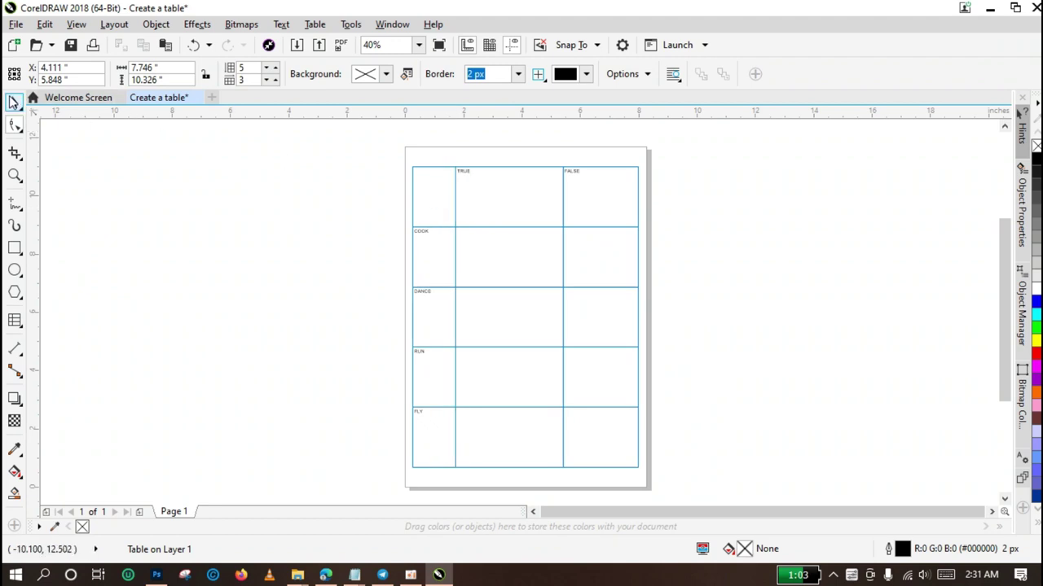
pyautogui.click(15, 102)
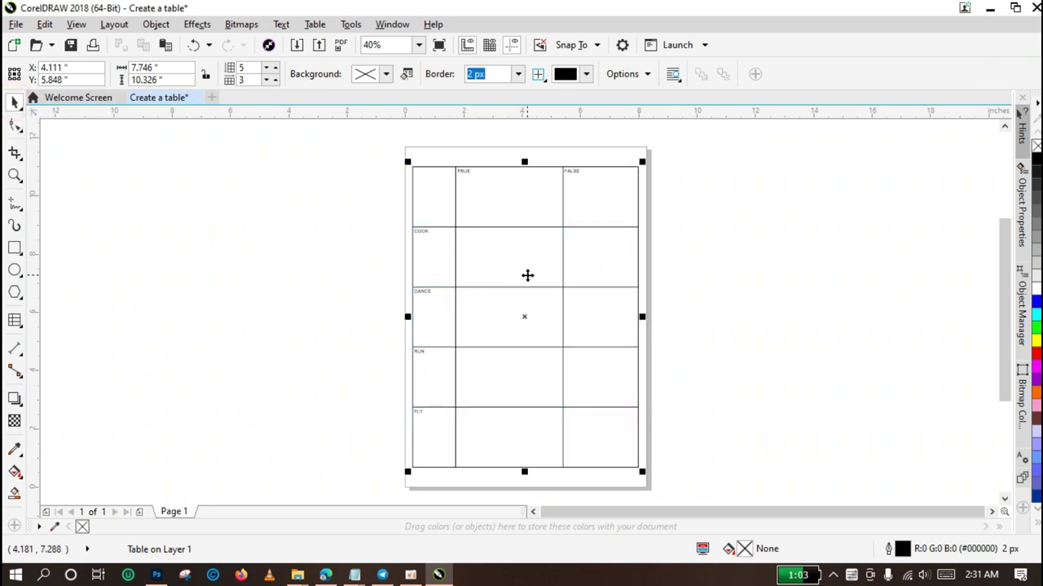
# Fill the COOK and DANCE rows' answer cells with 'nil' and 'I dance'.
pyautogui.doubleClick(498, 257)
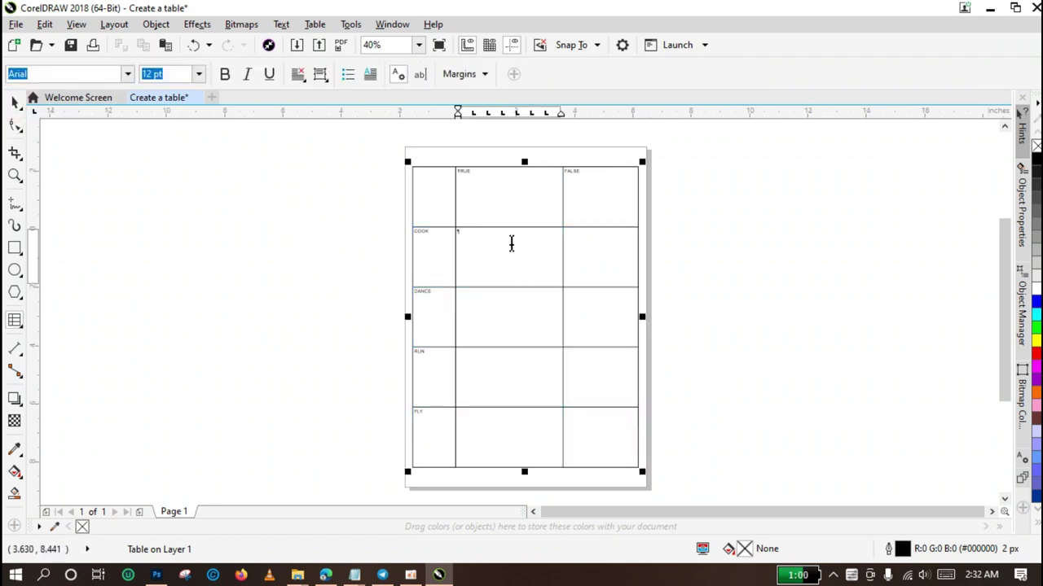
pyautogui.click(494, 255)
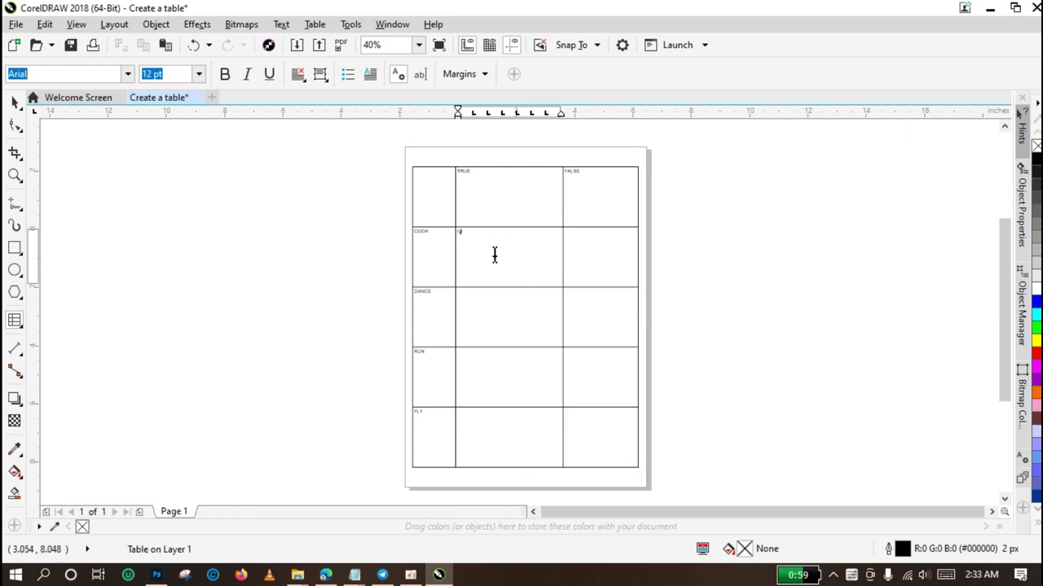
pyautogui.click(587, 233)
pyautogui.write('nil')
pyautogui.click(484, 296)
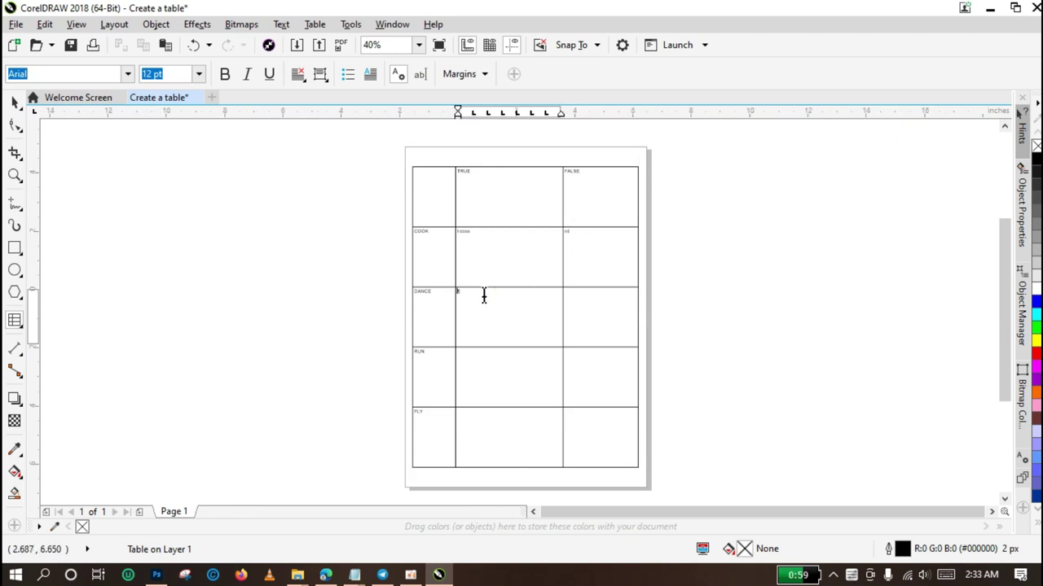
pyautogui.write('I dance')
pyautogui.click(577, 293)
pyautogui.write('nil')
# Fill the RUN and FLY rows' answer cells with 'nil', then leave the table.
pyautogui.click(482, 366)
pyautogui.write('nil')
pyautogui.click(583, 356)
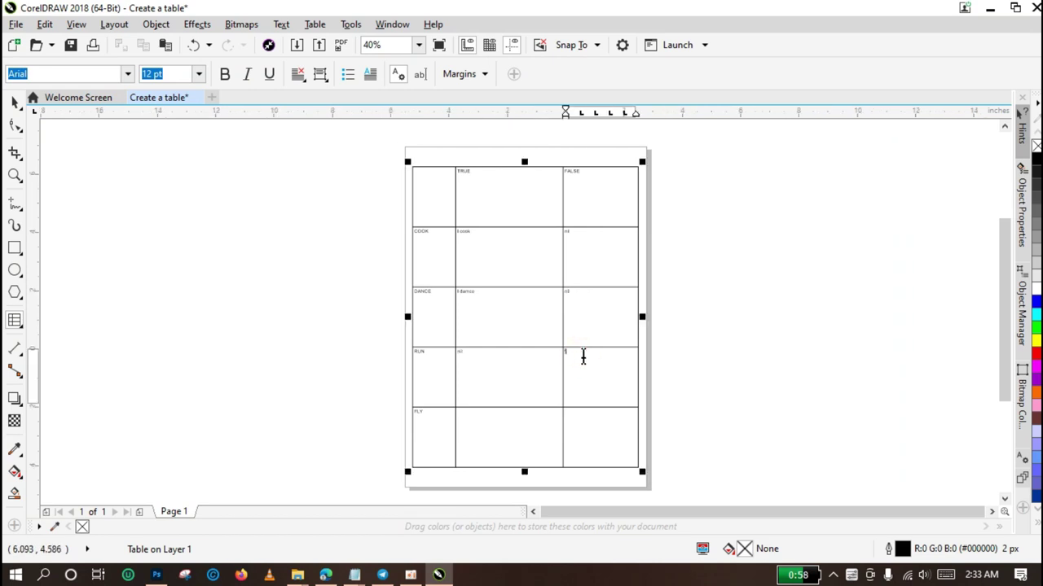
pyautogui.click(478, 414)
pyautogui.write('nil')
pyautogui.click(587, 414)
pyautogui.write('nl')
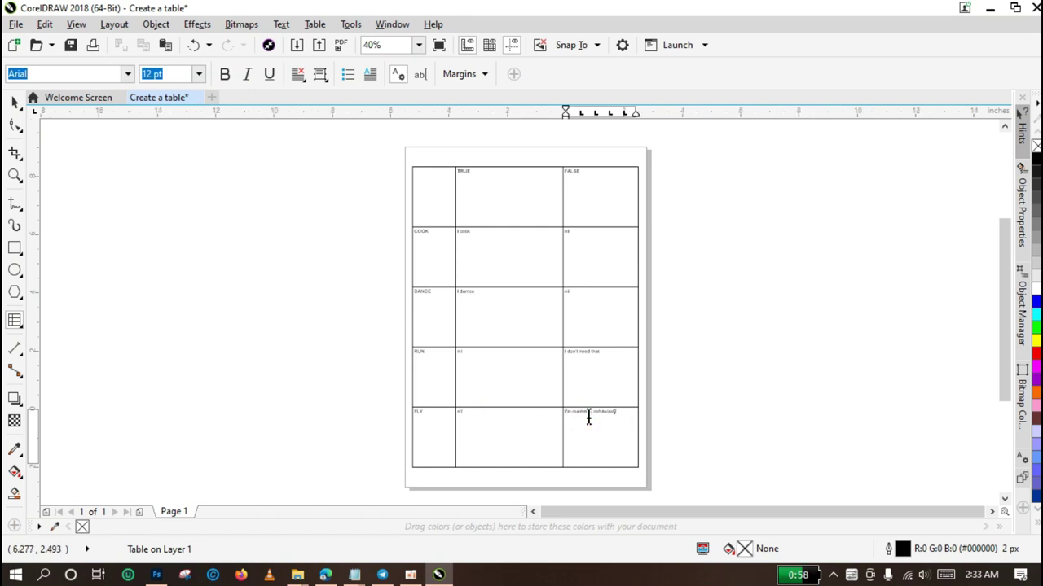
pyautogui.press('Escape')
pyautogui.click(779, 241)
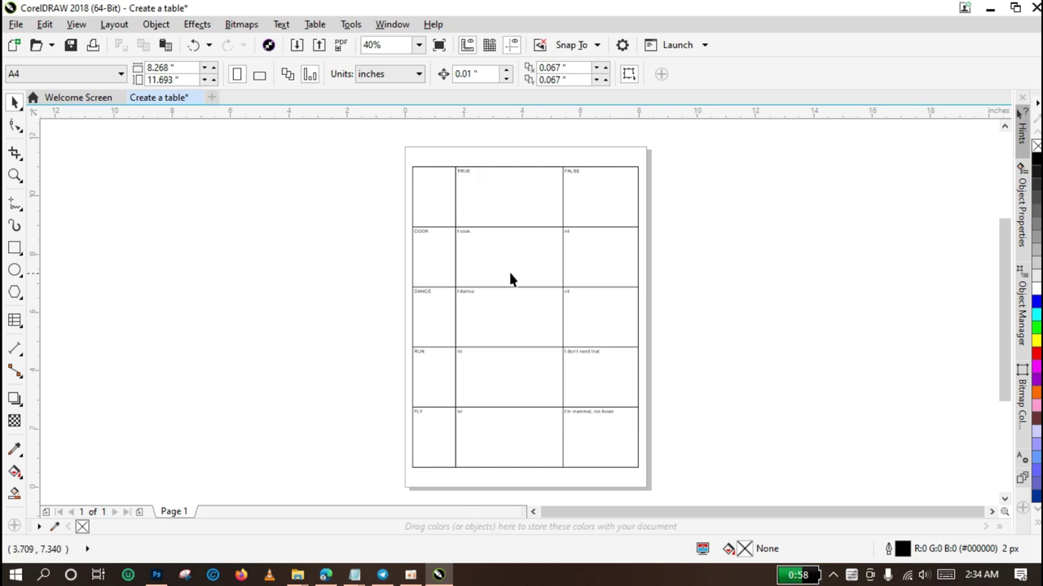
# Select the TRUE header text and bring up the Text Properties panel.
pyautogui.doubleClick(479, 168)
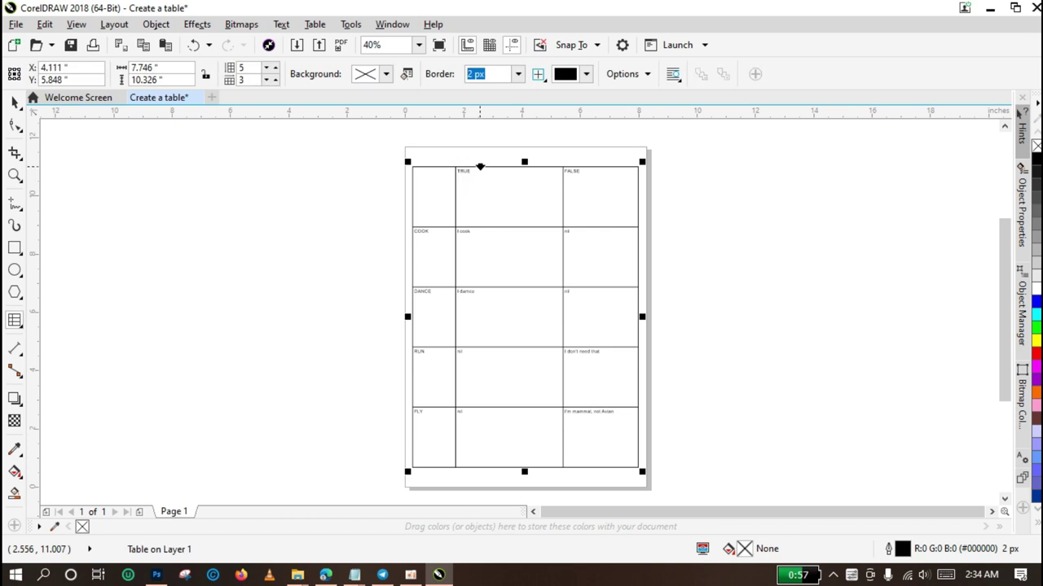
pyautogui.click(478, 172)
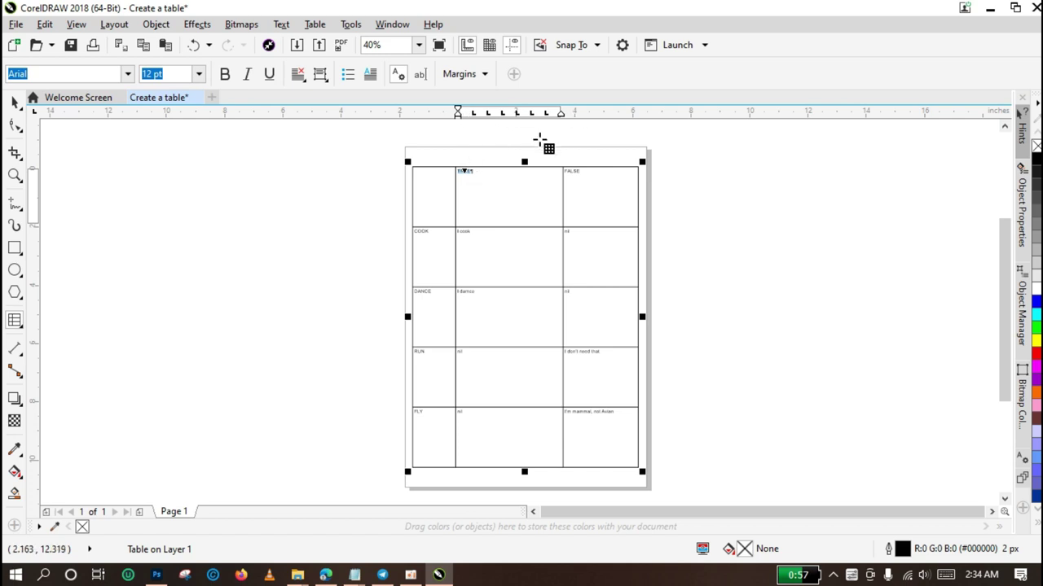
pyautogui.click(399, 75)
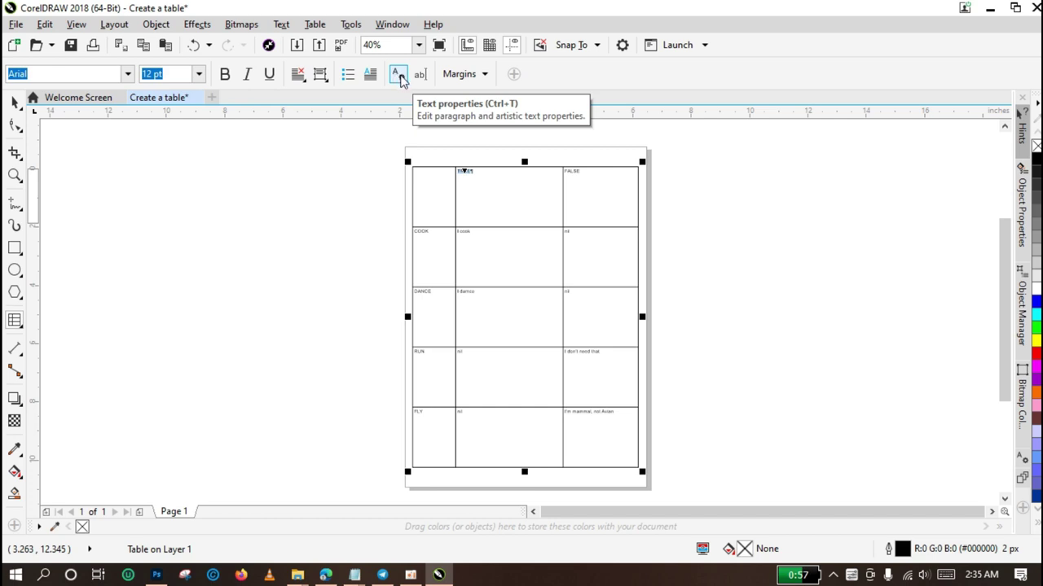
pyautogui.click(399, 75)
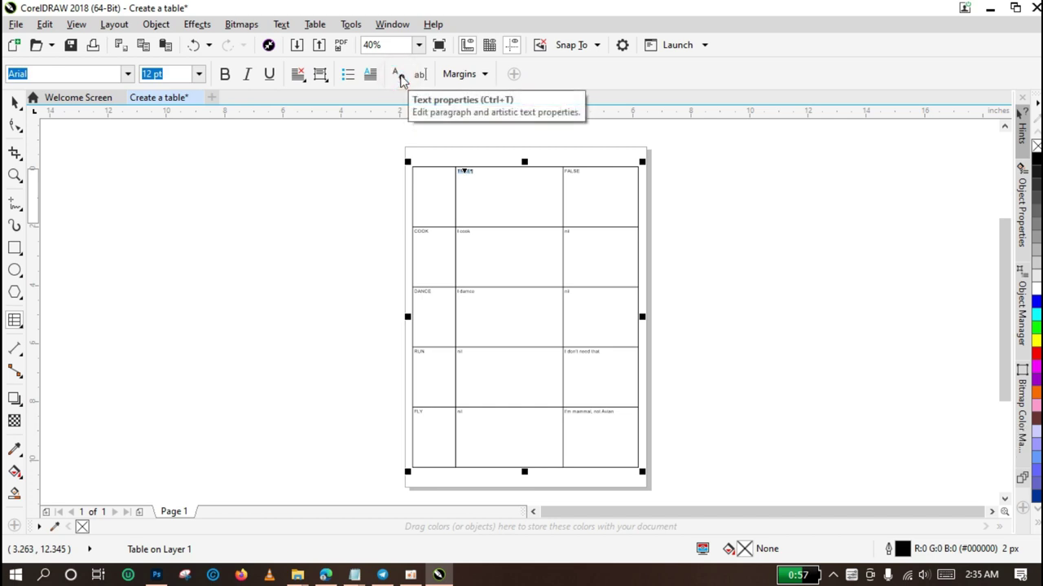
# Set the TRUE header text to Calibri at 20 pt.
pyautogui.click(400, 75)
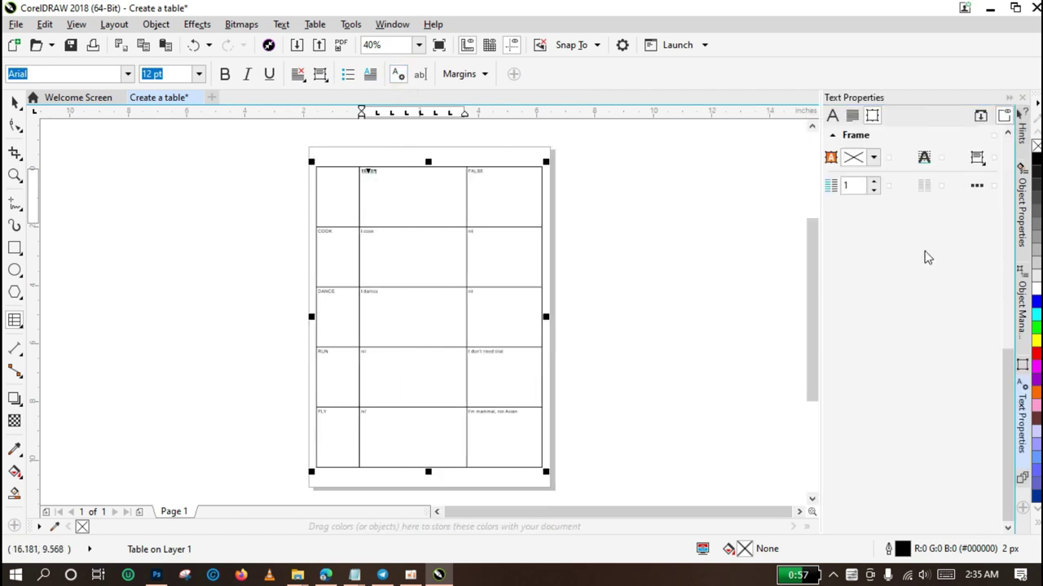
pyautogui.moveTo(1014, 383); pyautogui.dragTo(1008, 137)
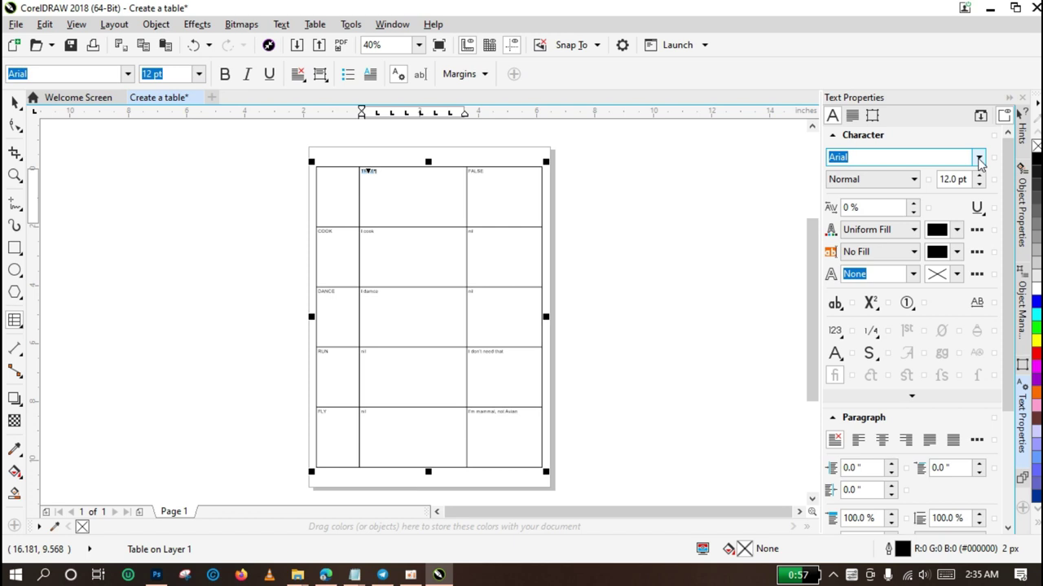
pyautogui.click(979, 159)
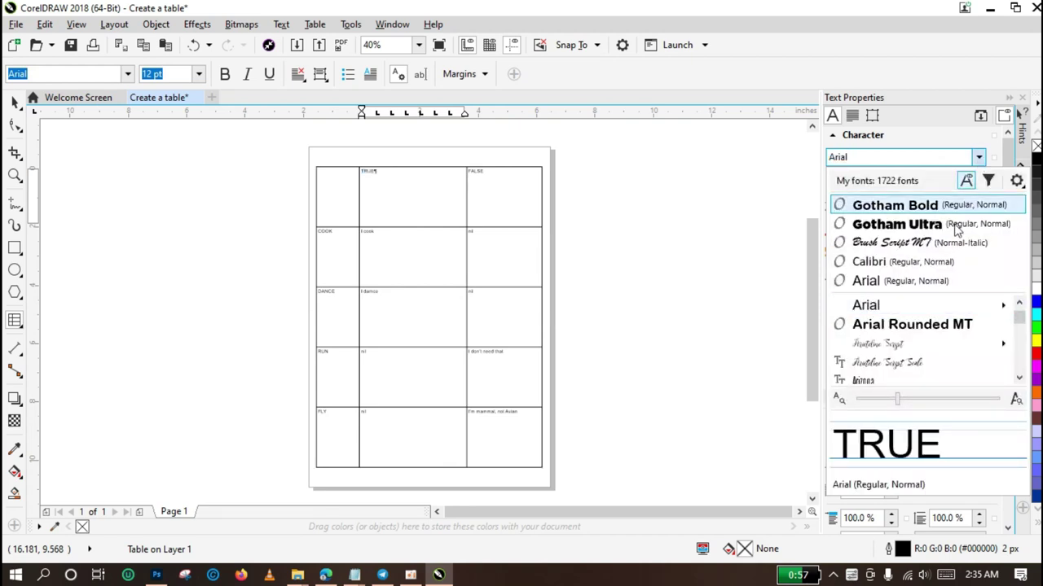
pyautogui.click(930, 263)
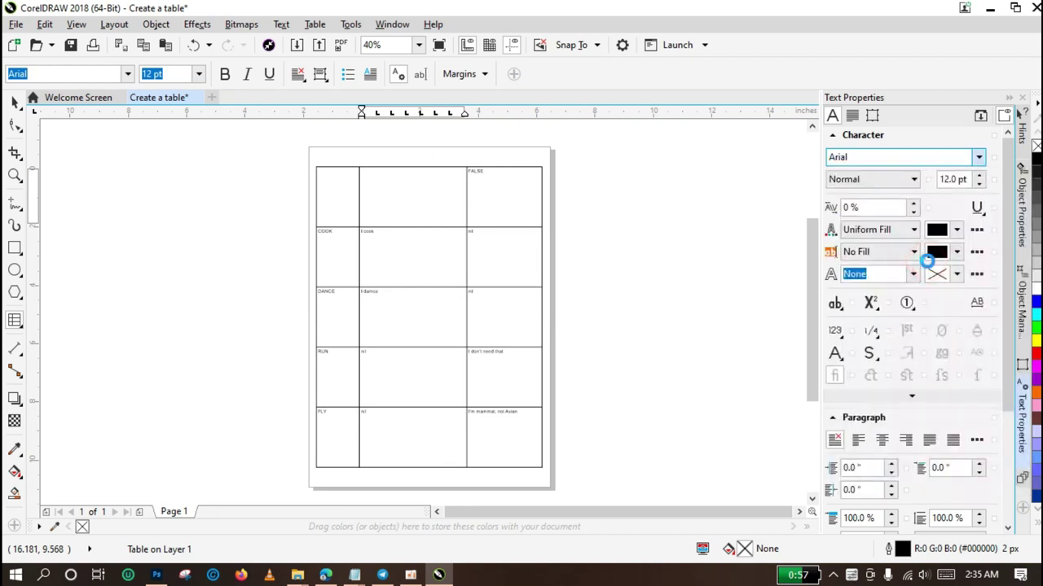
pyautogui.click(968, 179)
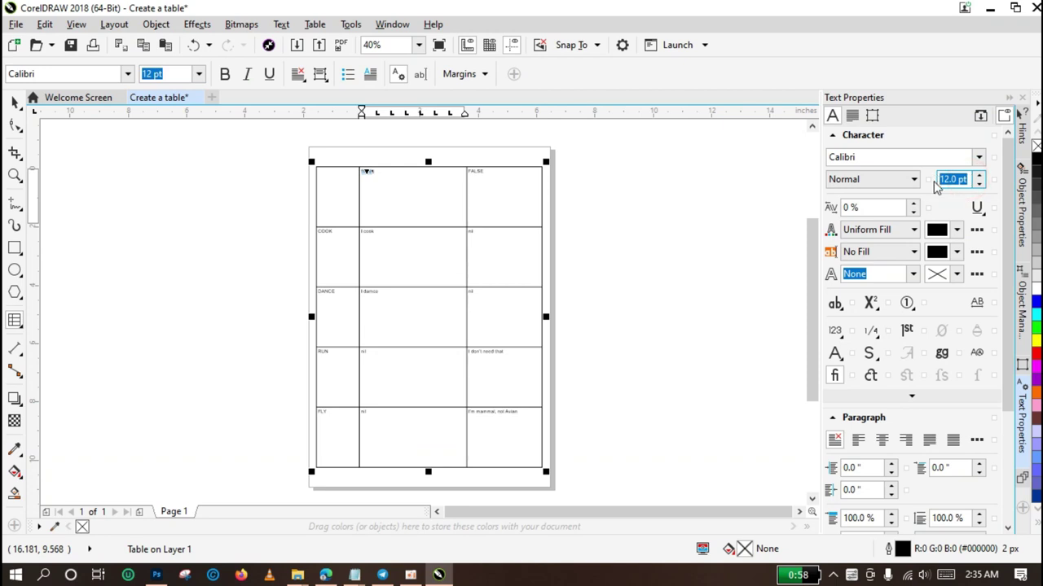
pyautogui.write('20')
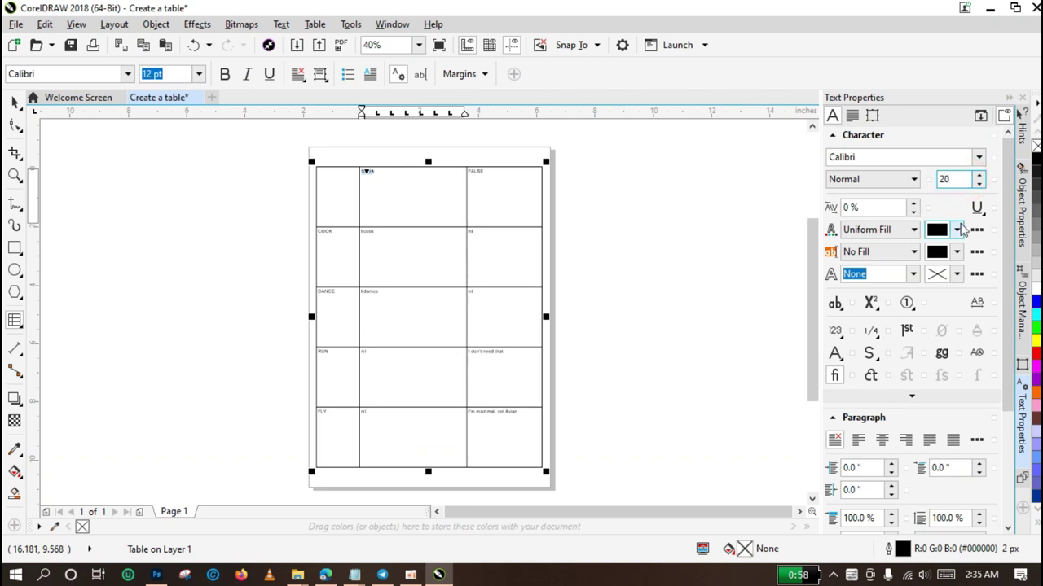
pyautogui.press('Return')
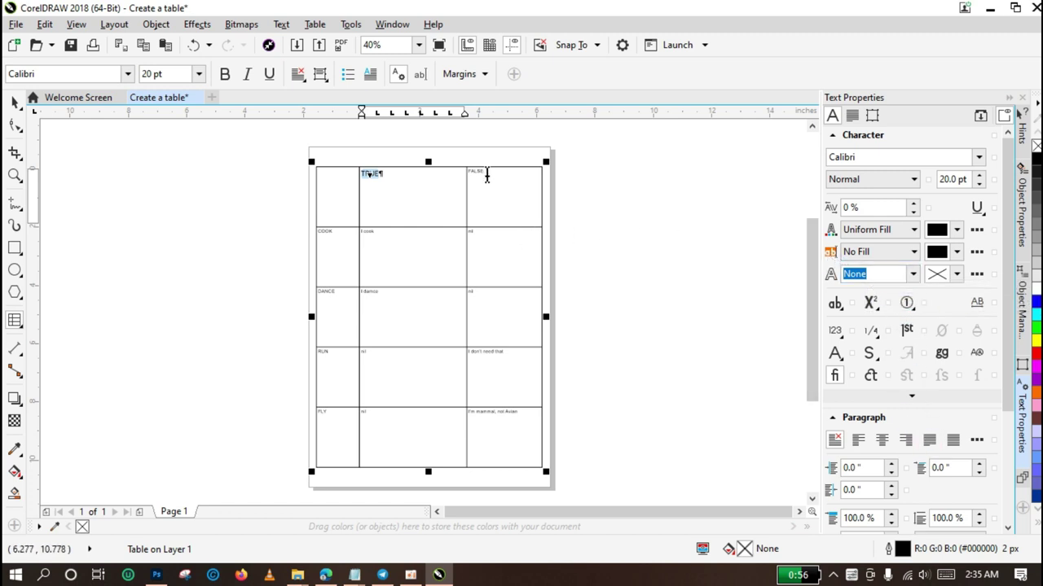
pyautogui.click(383, 174)
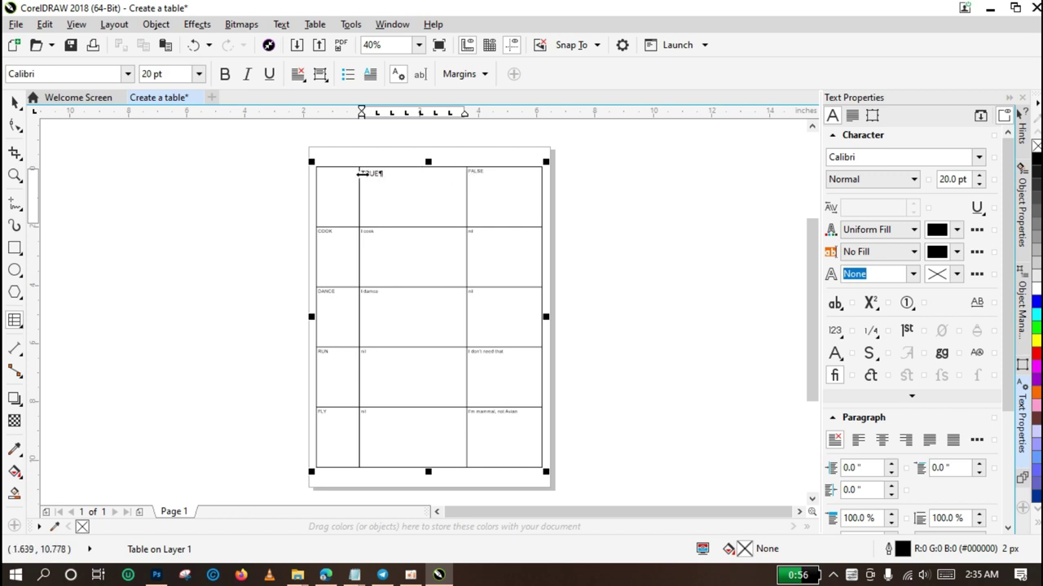
# Select every table cell and set the text to Calibri 20 pt, centred horizontally.
pyautogui.doubleClick(368, 174)
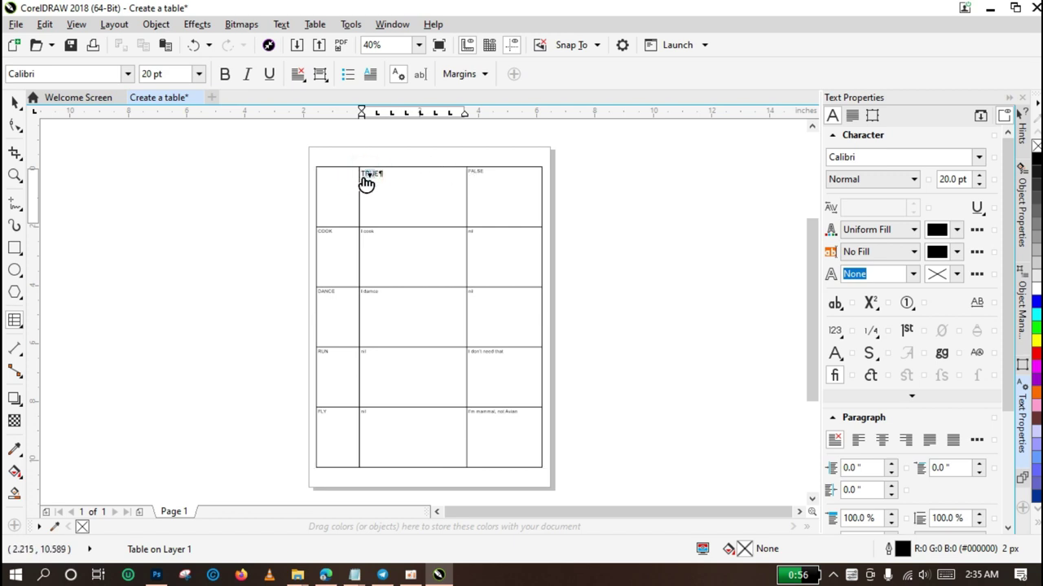
pyautogui.click(327, 173)
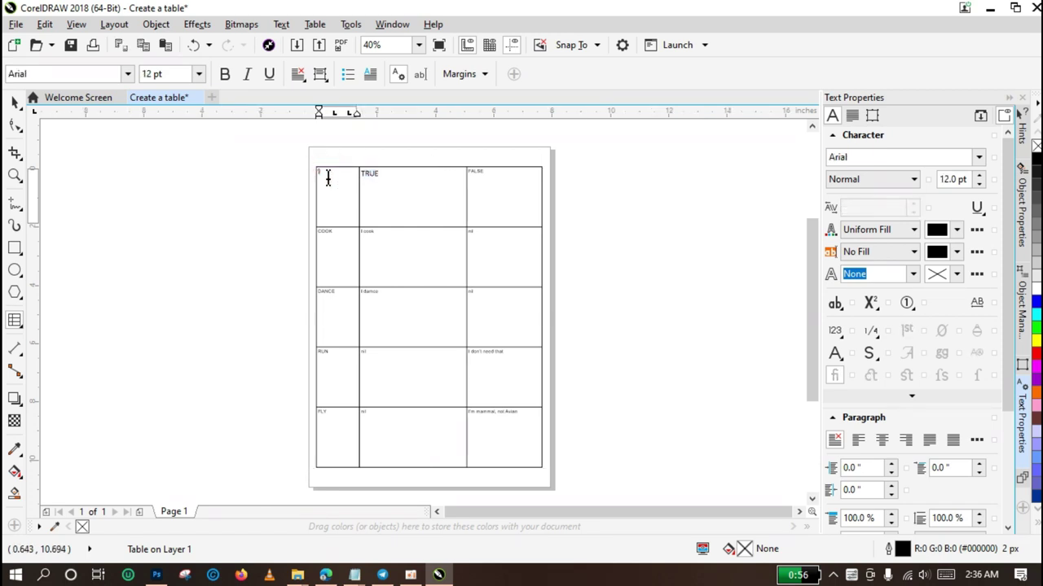
pyautogui.moveTo(327, 175); pyautogui.dragTo(510, 427)
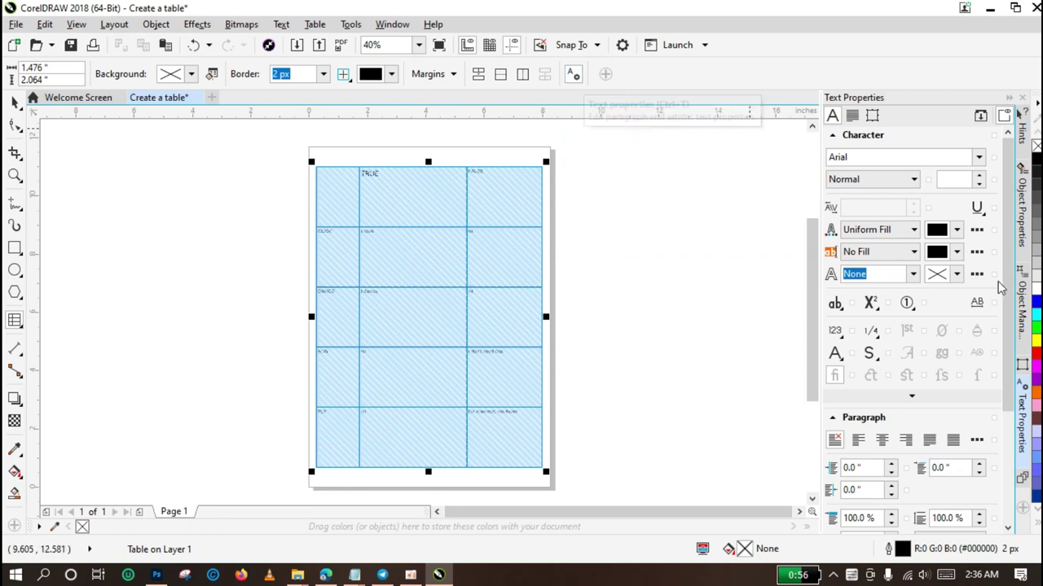
pyautogui.click(978, 156)
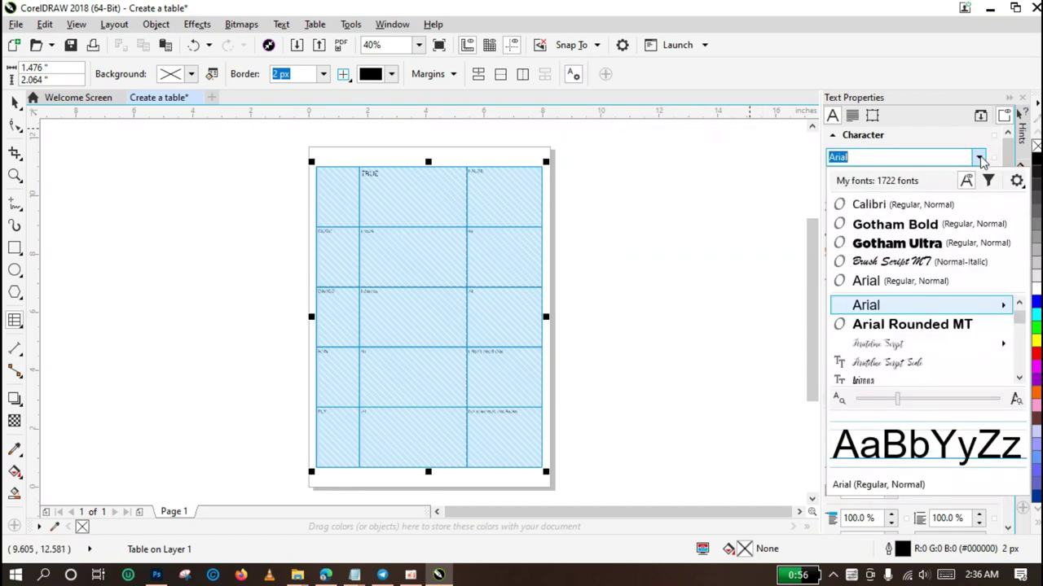
pyautogui.click(989, 205)
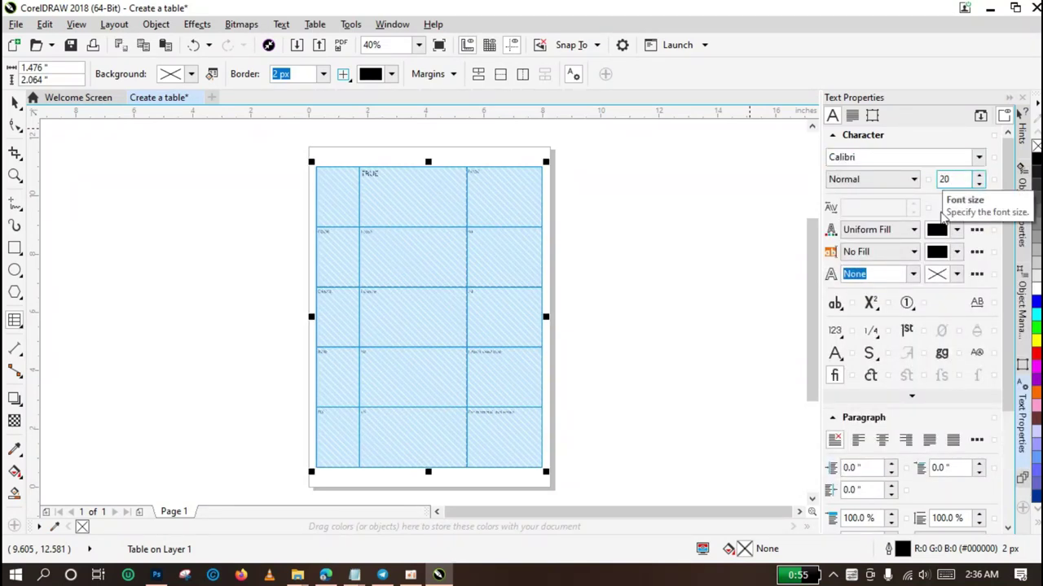
pyautogui.click(881, 441)
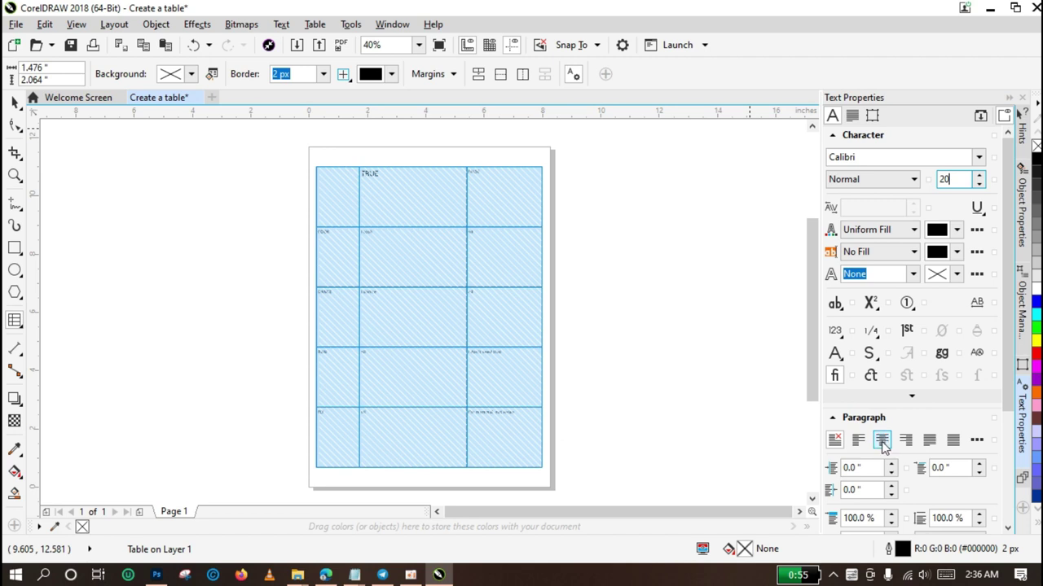
pyautogui.click(882, 441)
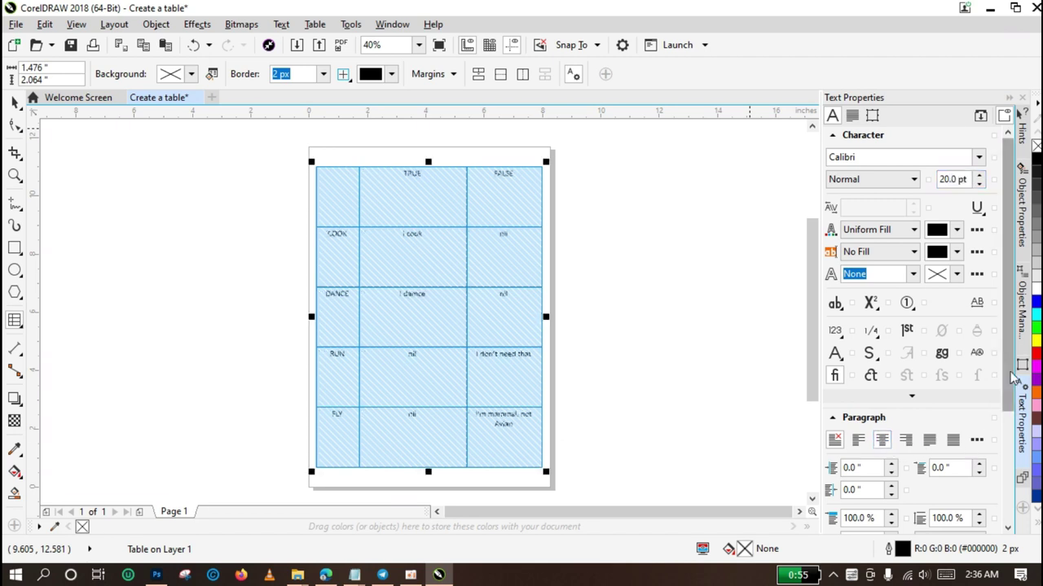
# Set the frame vertical alignment to Center so text sits mid-cell.
pyautogui.moveTo(1011, 371); pyautogui.dragTo(1012, 507)
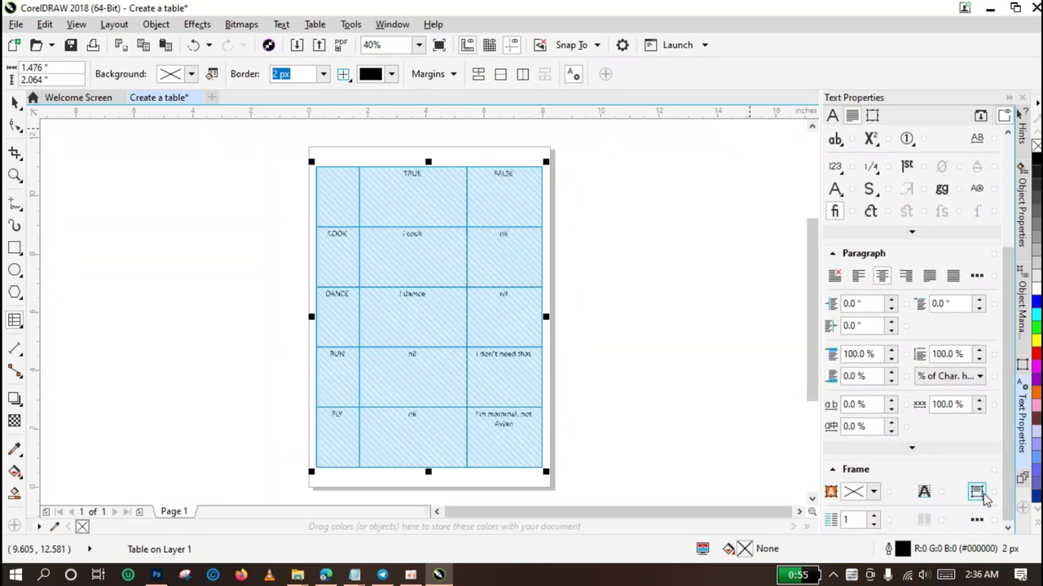
pyautogui.click(976, 492)
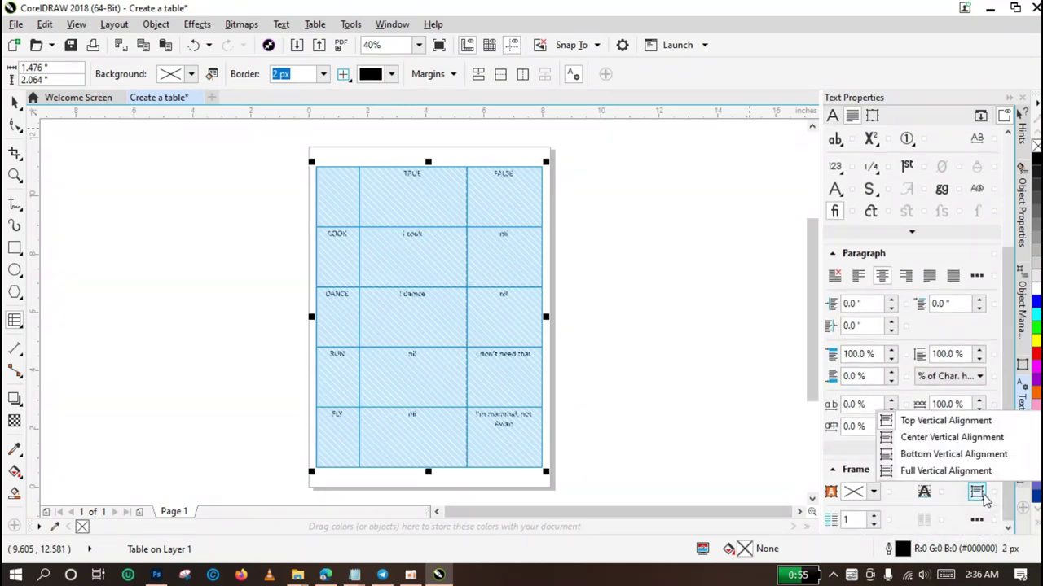
pyautogui.click(951, 438)
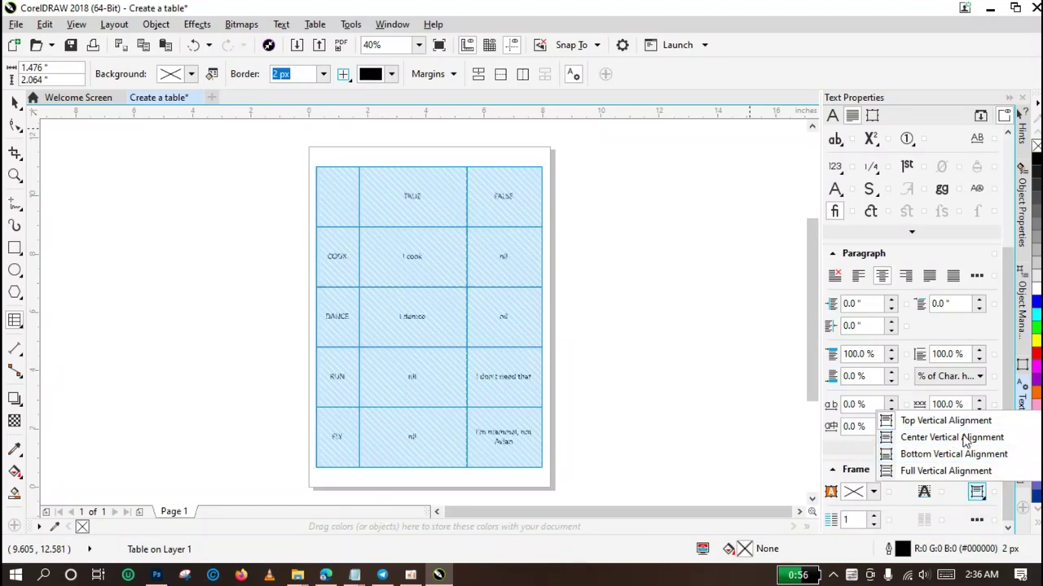
pyautogui.click(952, 438)
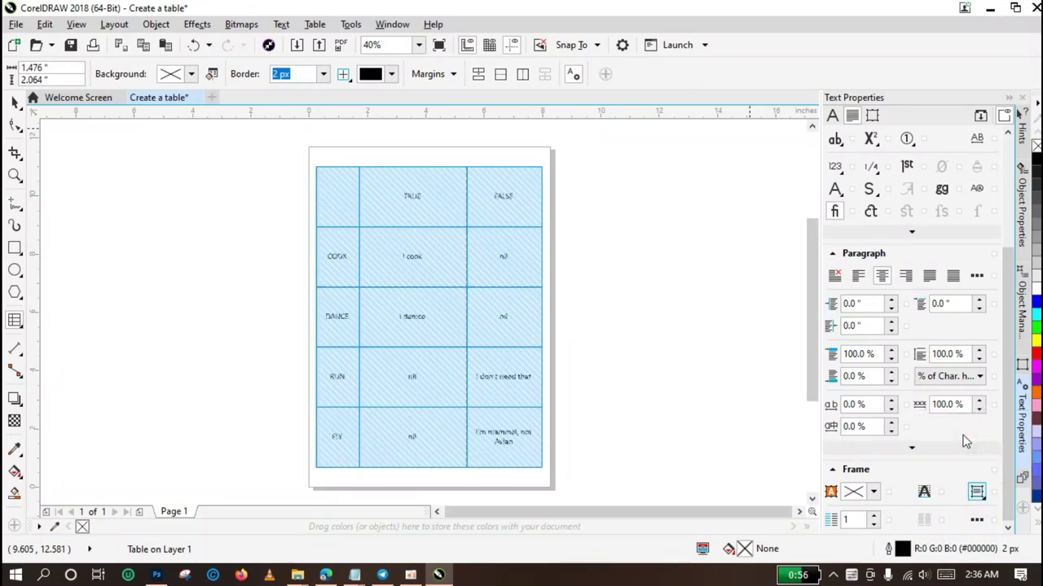
pyautogui.moveTo(1012, 402); pyautogui.dragTo(1013, 259)
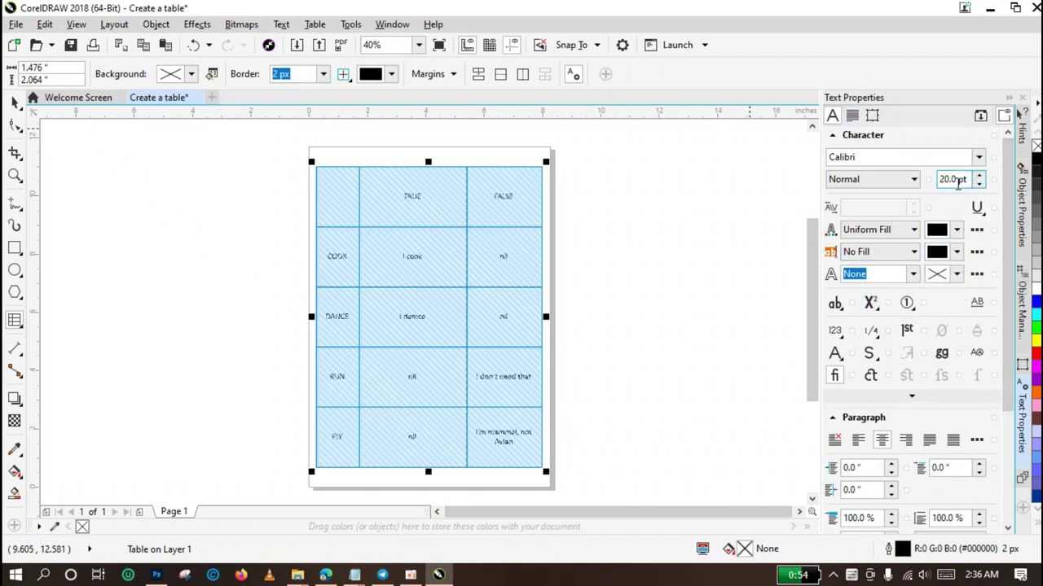
# Make the table text bold and increase its font size.
pyautogui.click(913, 179)
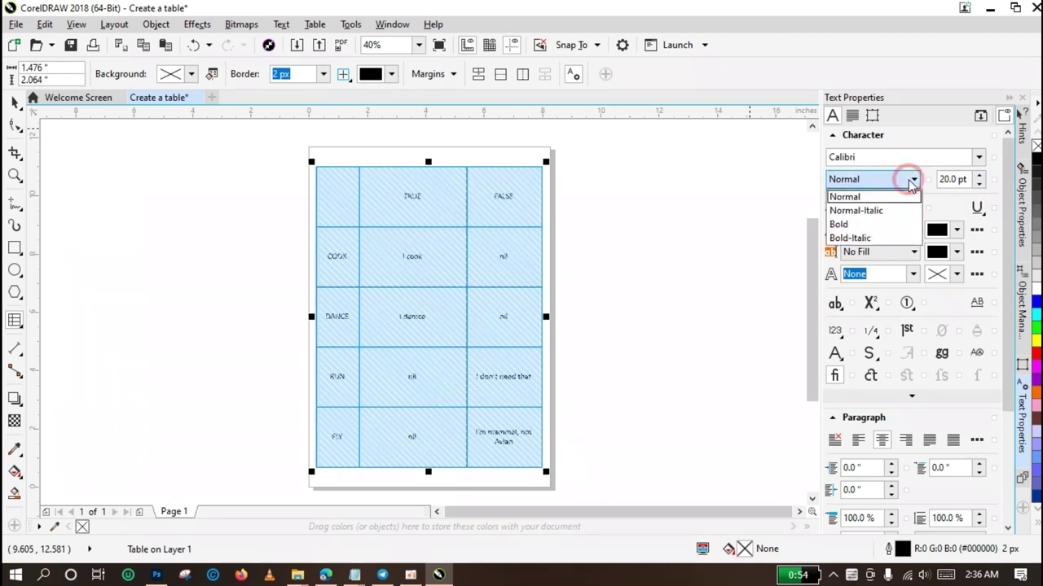
pyautogui.click(876, 224)
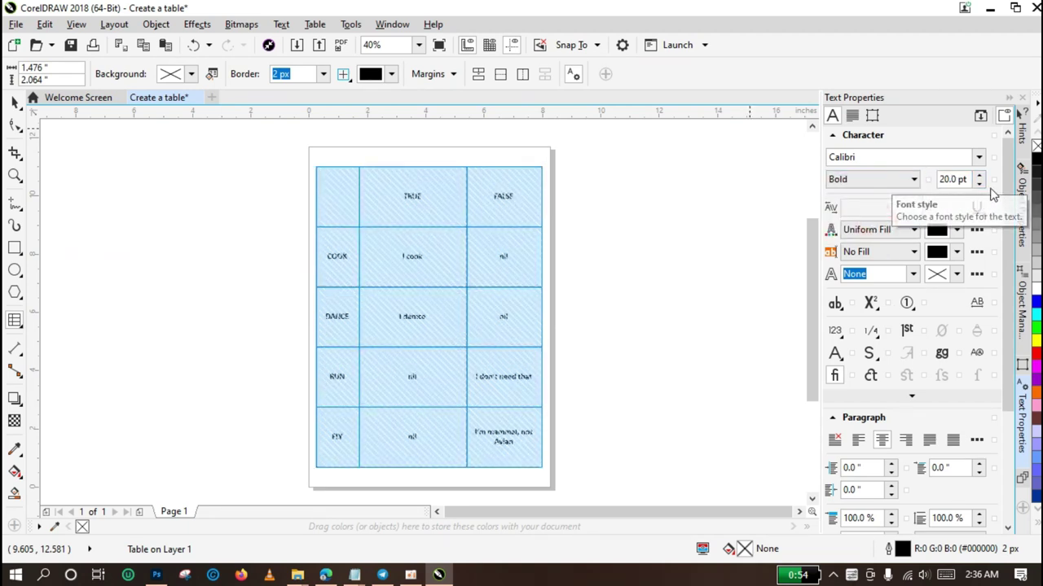
pyautogui.click(939, 181)
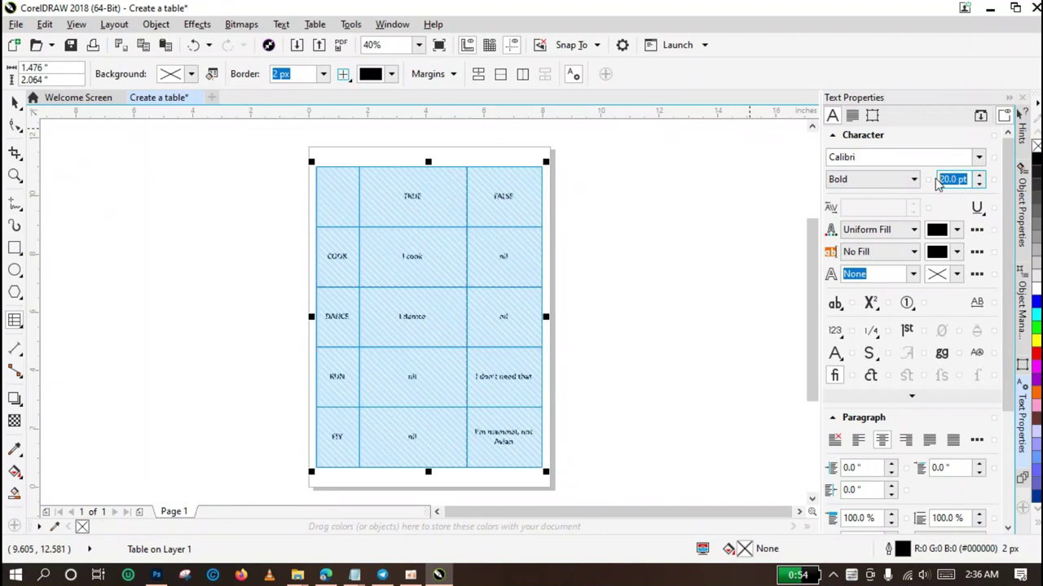
pyautogui.write('30')
pyautogui.scroll(-5, 1001, 236)
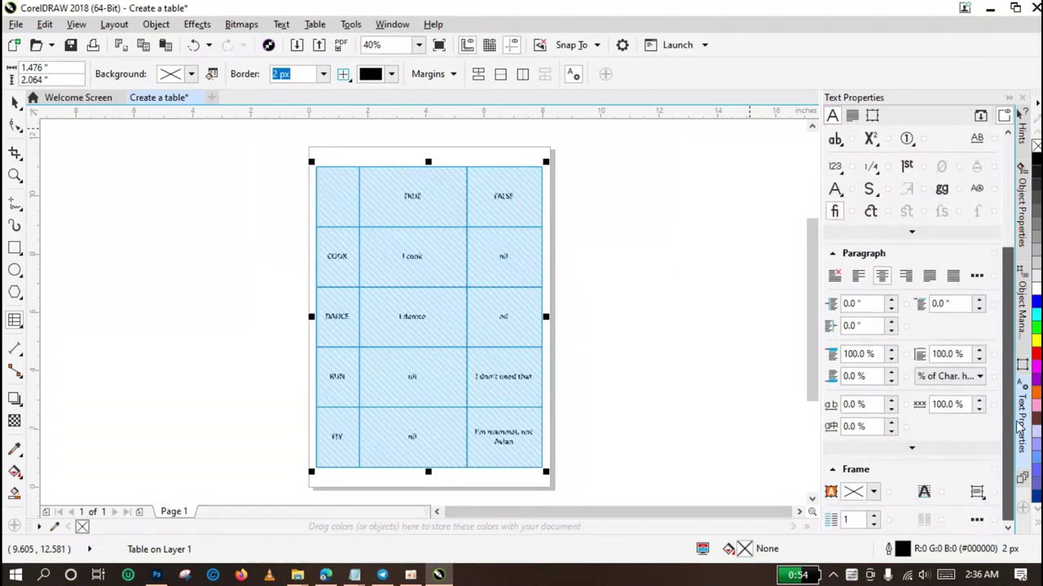
pyautogui.click(903, 176)
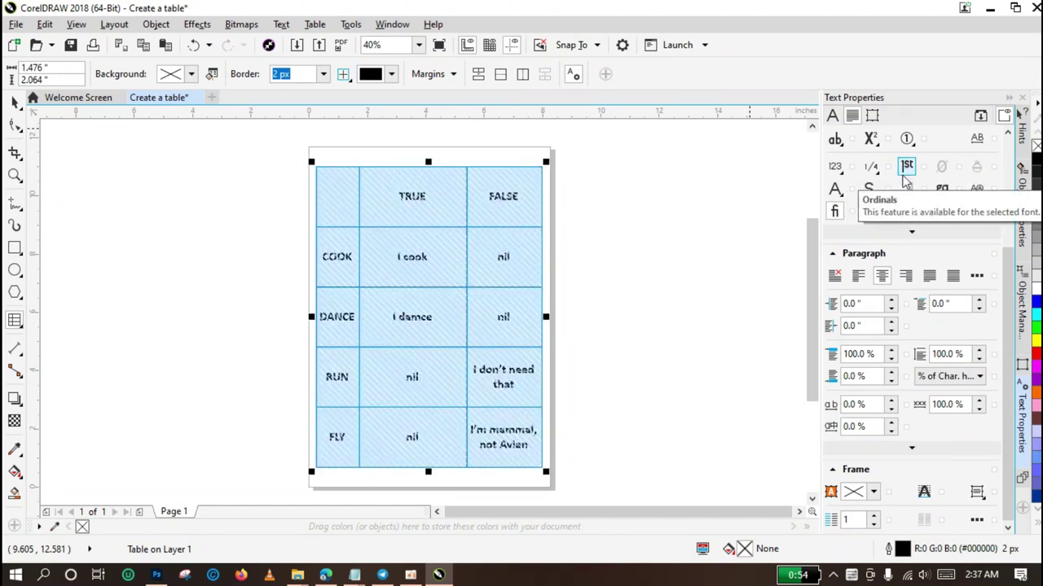
# Close the Text Properties panel, leave cell editing and deselect the table.
pyautogui.click(1009, 98)
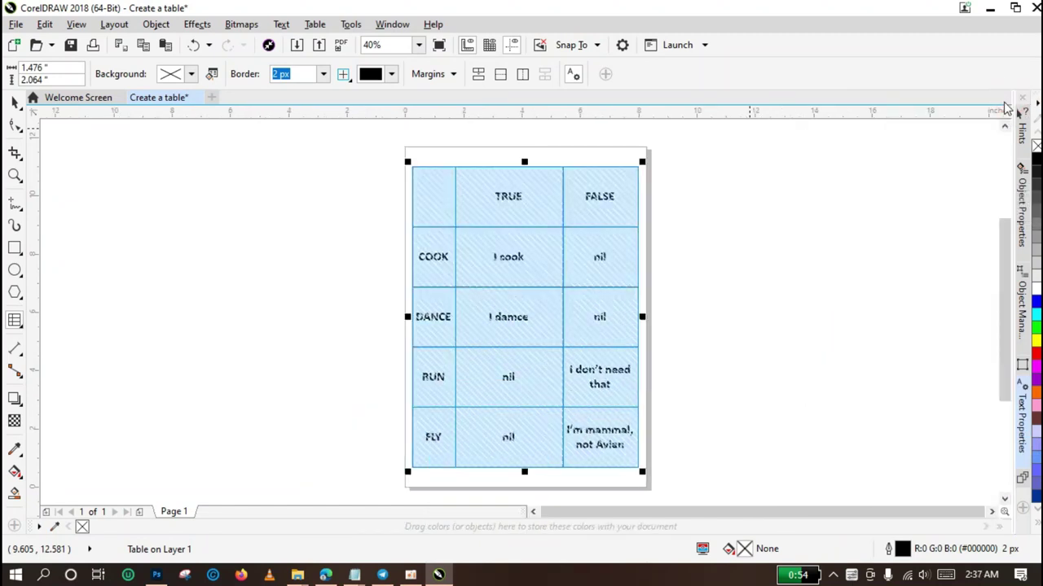
pyautogui.click(13, 104)
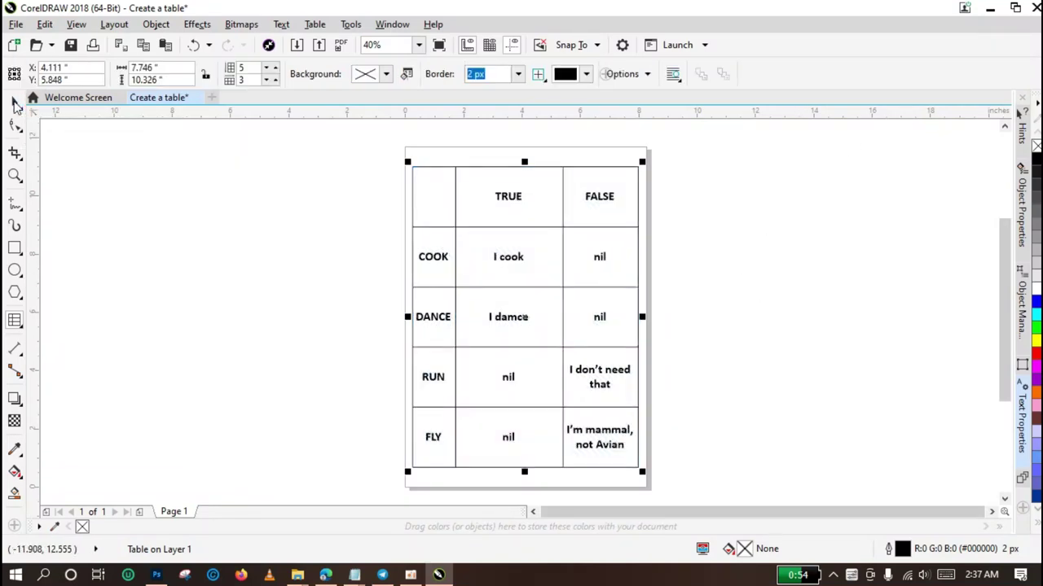
pyautogui.click(733, 312)
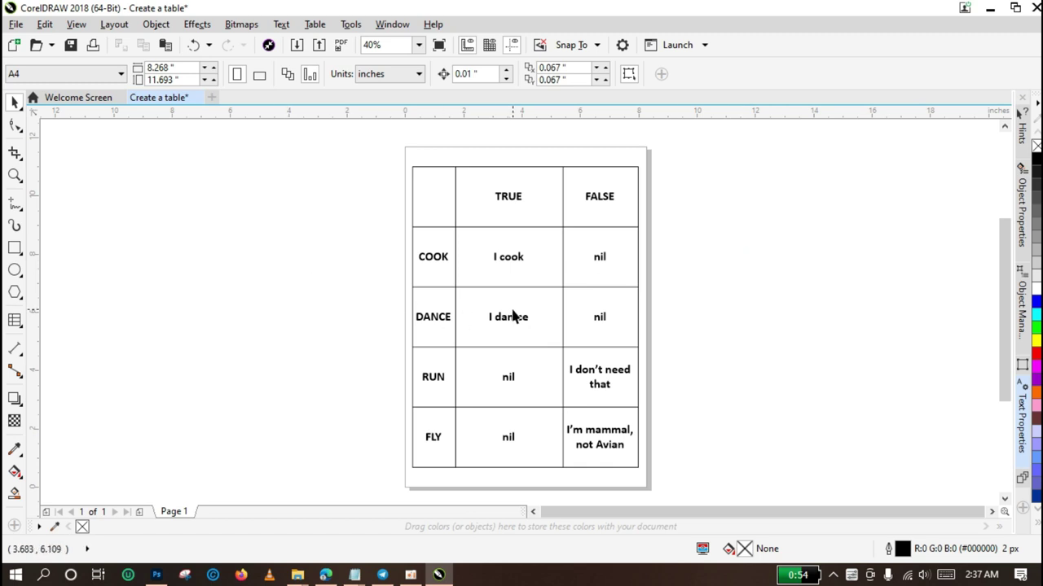
# Nudge the table down and add a 'What I do' text object left of the page.
pyautogui.click(521, 284)
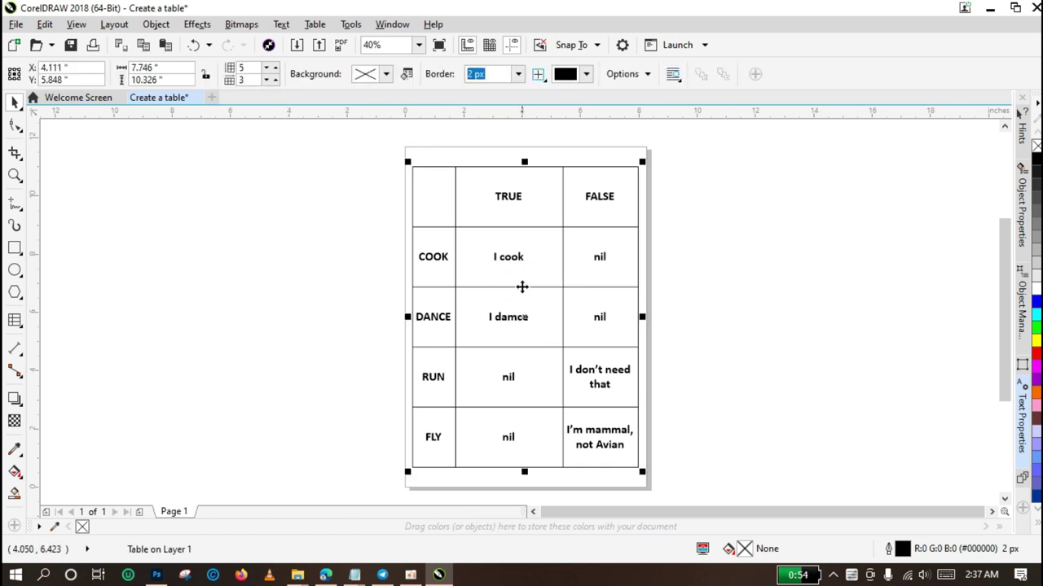
pyautogui.moveTo(521, 284); pyautogui.dragTo(521, 297)
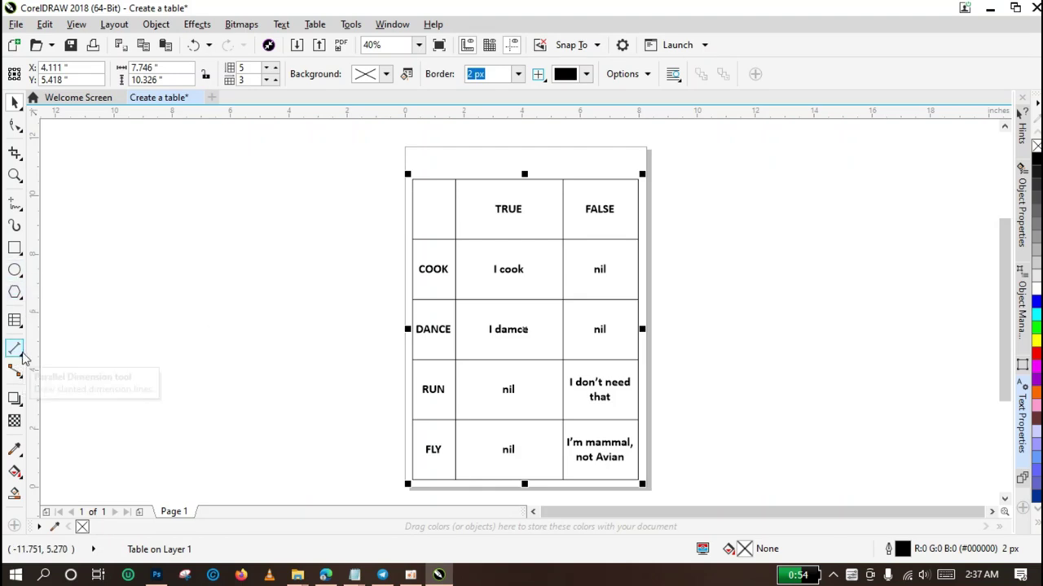
pyautogui.rightClick(23, 329)
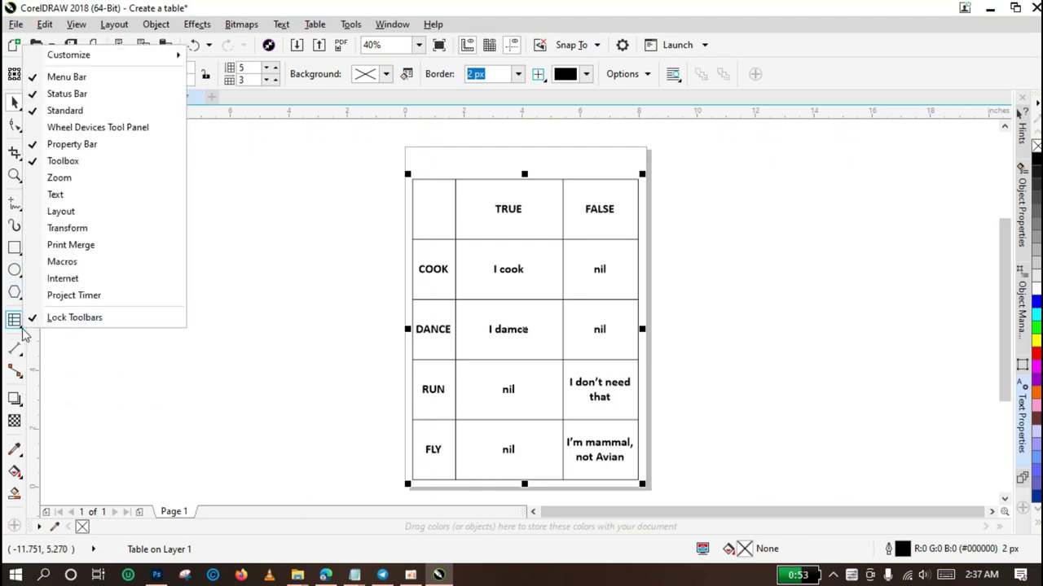
pyautogui.click(22, 328)
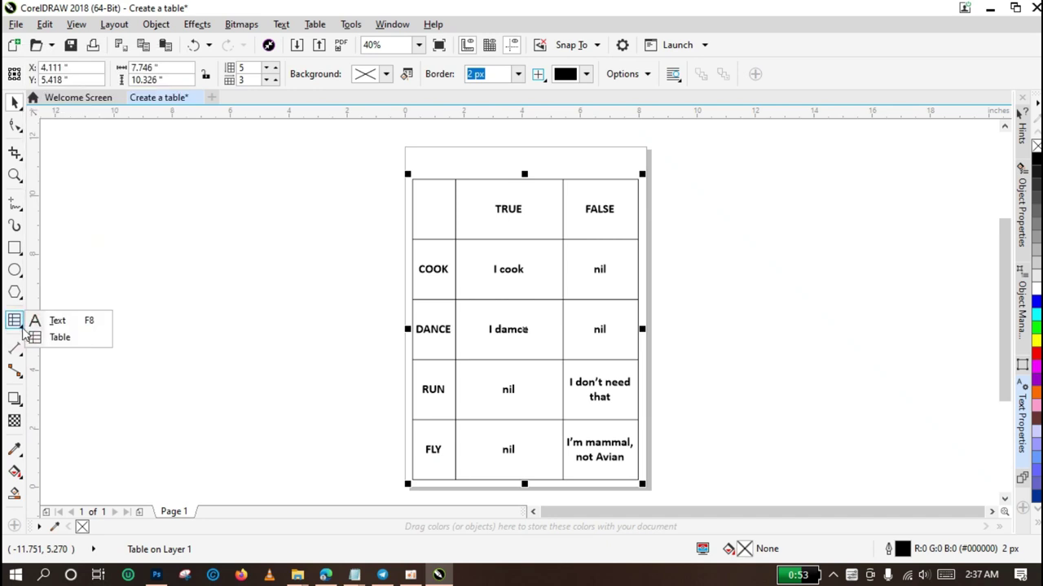
pyautogui.click(57, 321)
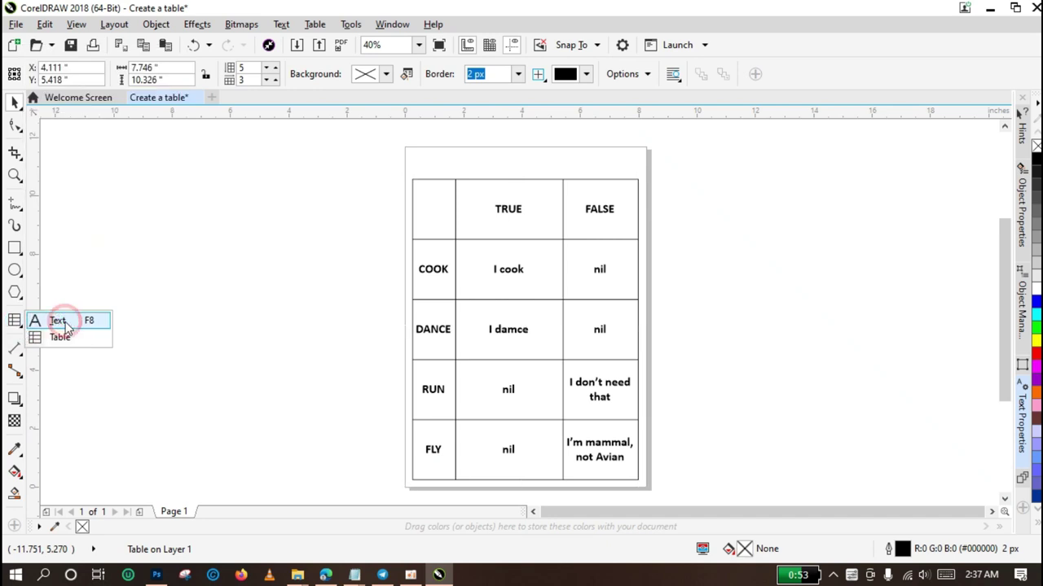
pyautogui.click(213, 191)
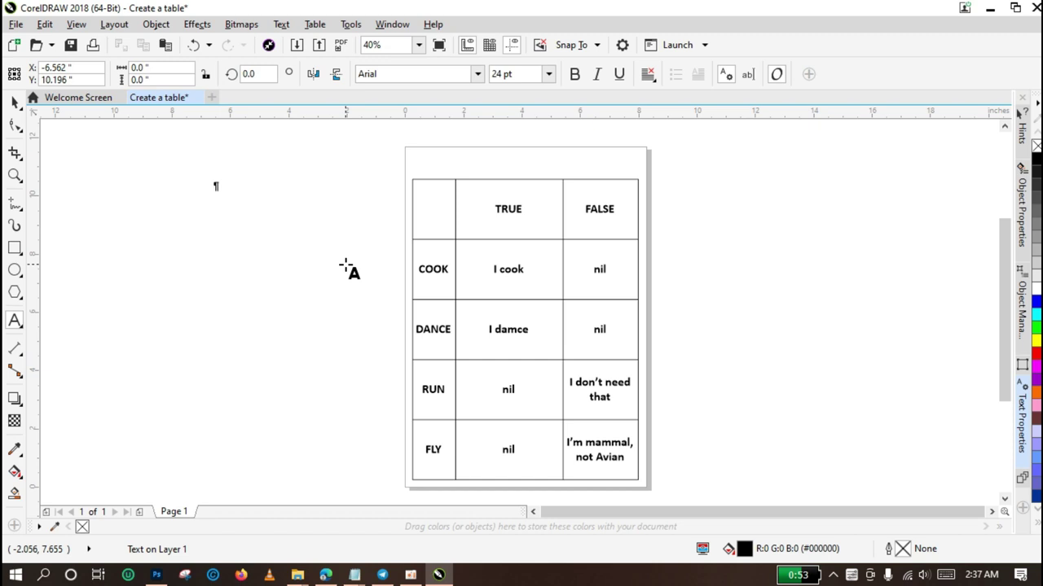
pyautogui.write('What I do')
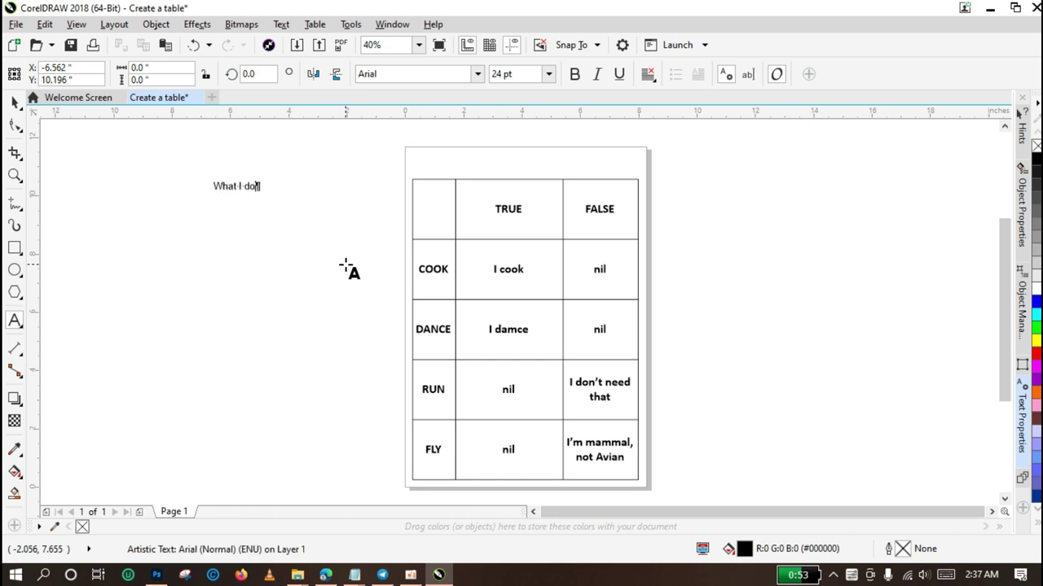
pyautogui.click(15, 101)
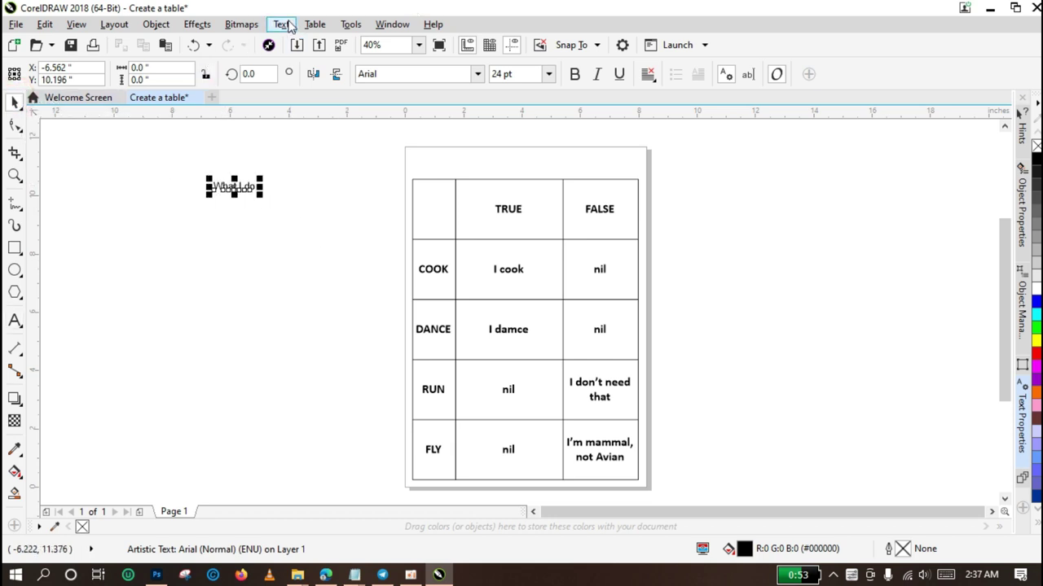
# Change the title to UPPERCASE 'WHAT I DO' and drag it above the table.
pyautogui.click(287, 24)
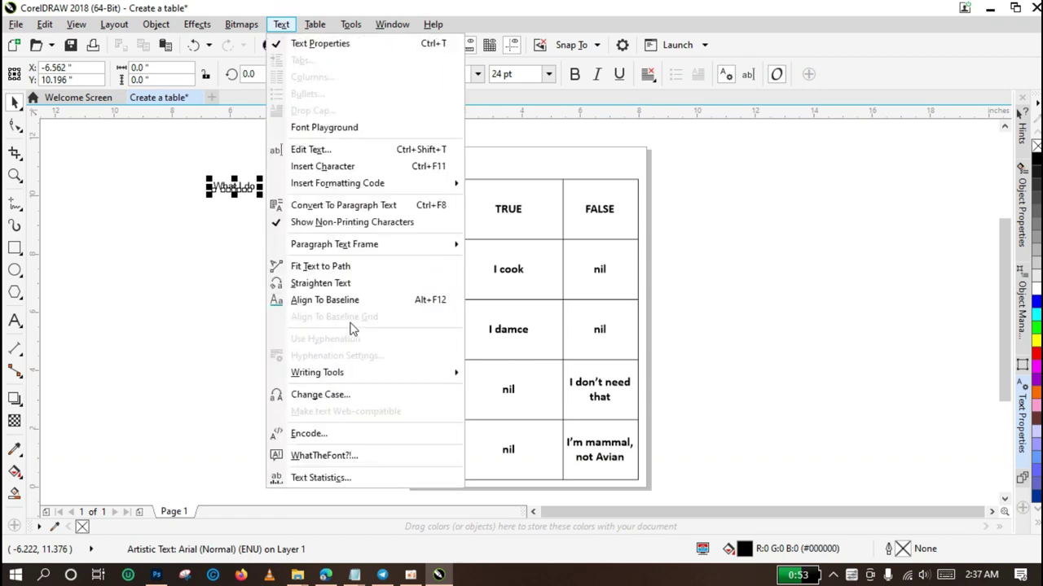
pyautogui.click(345, 396)
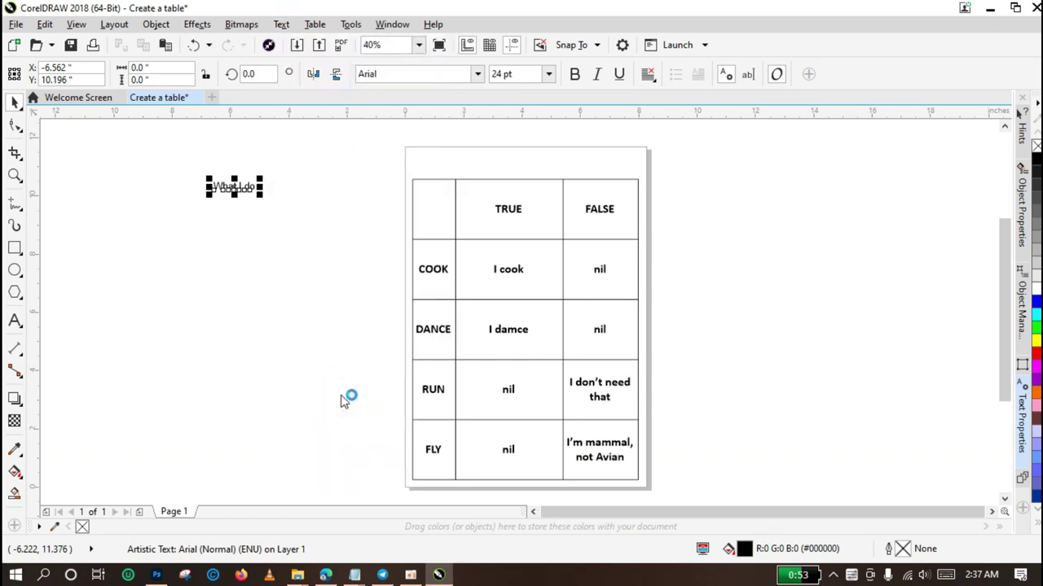
pyautogui.click(476, 277)
pyautogui.click(461, 331)
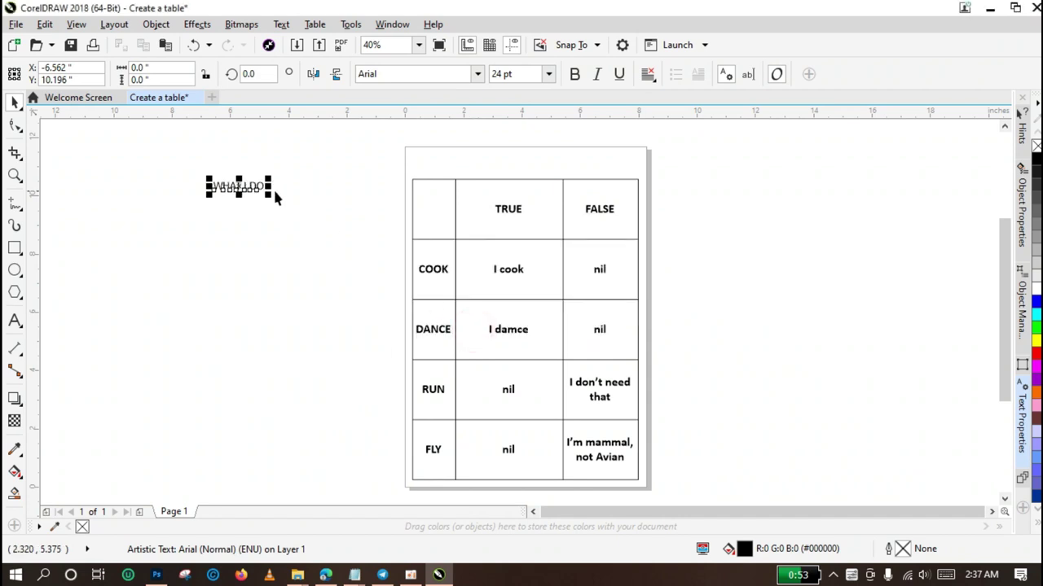
pyautogui.moveTo(238, 185); pyautogui.dragTo(518, 167)
# Apply Gotham Bold to the title, enlarge it to about 40 pt and centre it over the table.
pyautogui.click(474, 74)
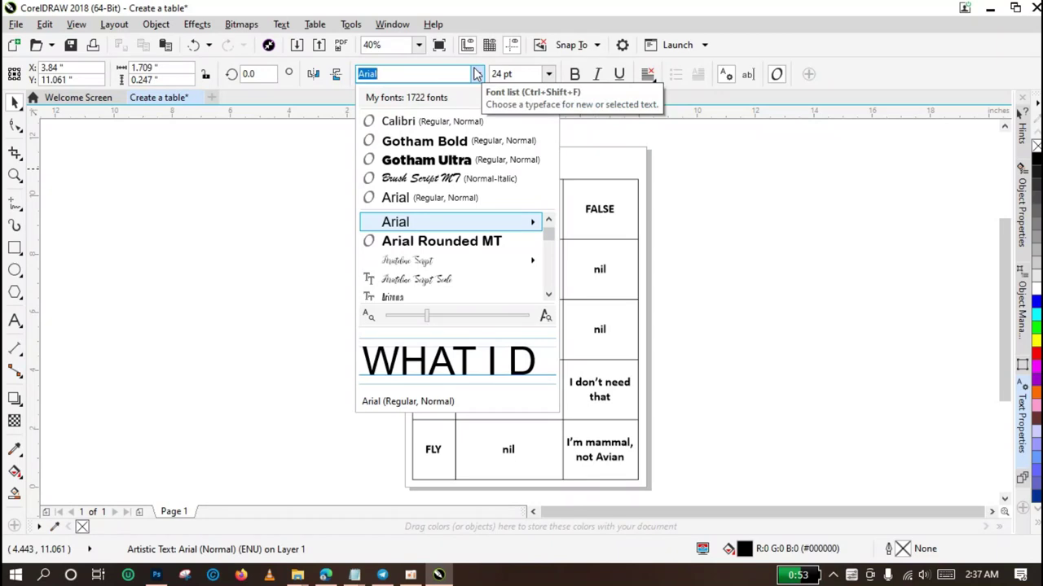
pyautogui.press('Escape')
pyautogui.press('Return')
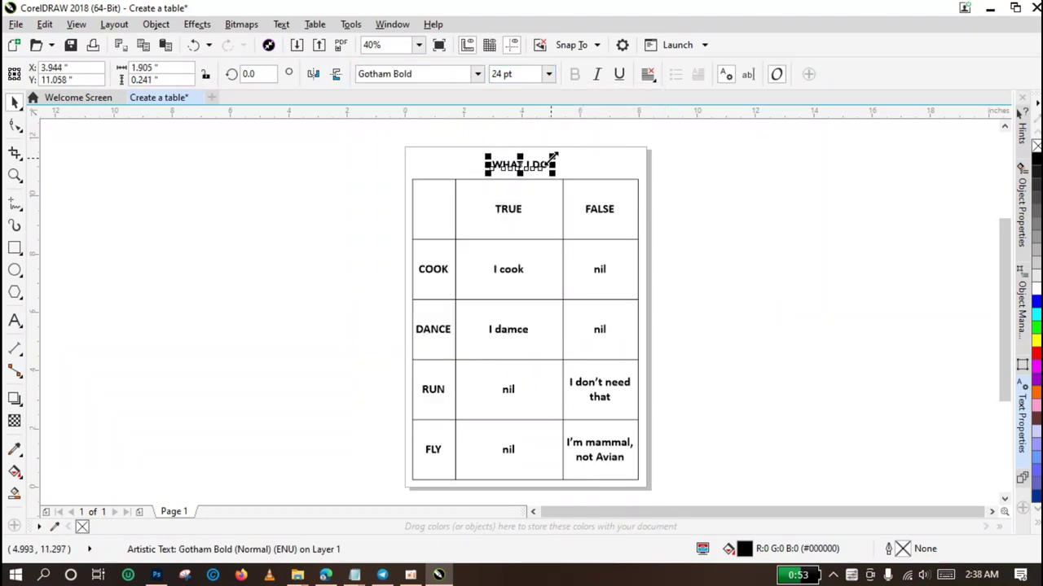
pyautogui.moveTo(552, 153); pyautogui.dragTo(589, 144)
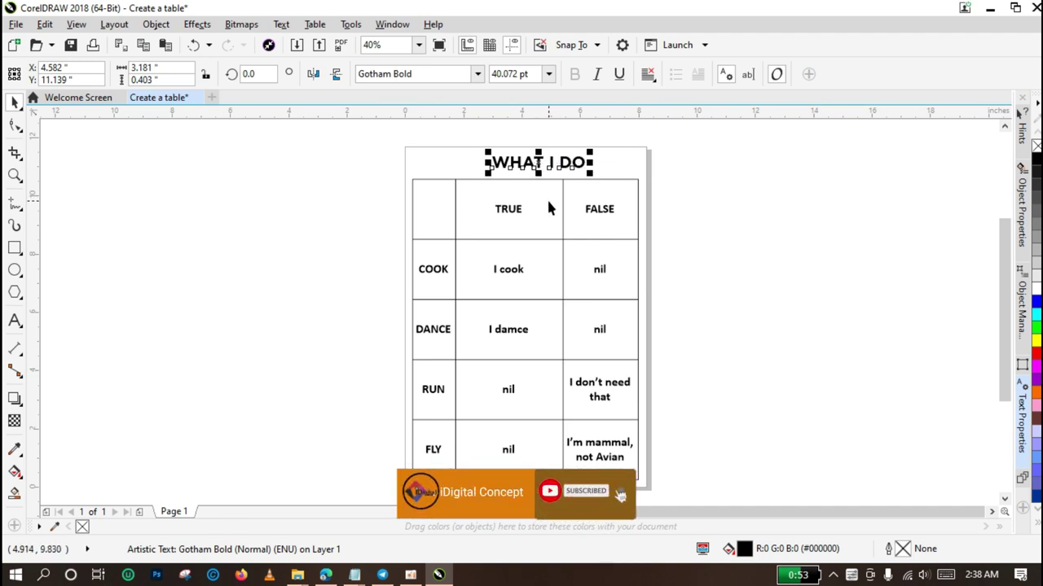
pyautogui.click(564, 244)
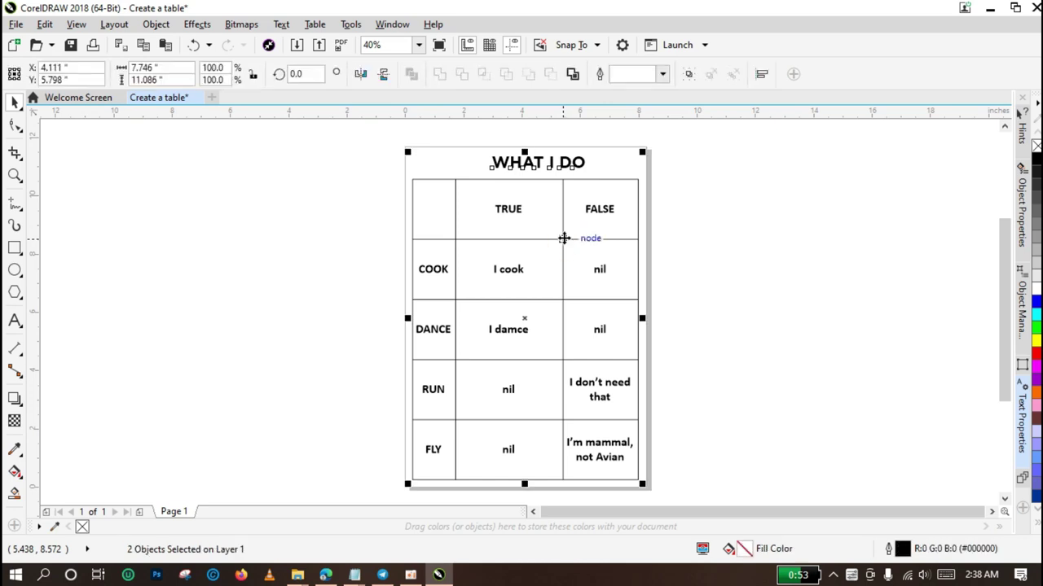
pyautogui.press('c')
pyautogui.click(738, 205)
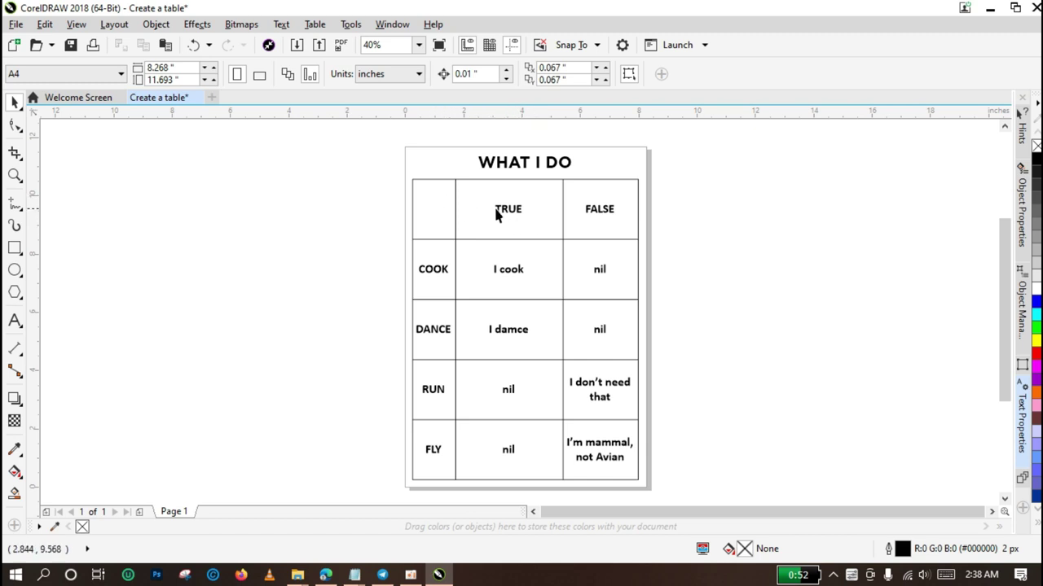
# Select the empty top-left cell, give it a blue palette fill, then deselect the table.
pyautogui.click(424, 188)
pyautogui.click(421, 191)
pyautogui.moveTo(421, 191); pyautogui.dragTo(455, 219)
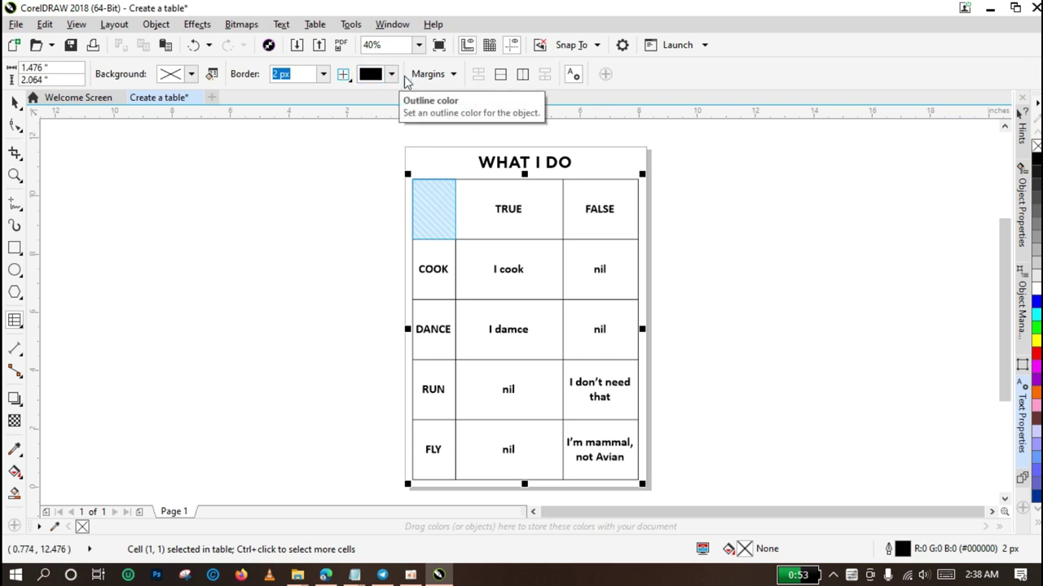
pyautogui.click(452, 74)
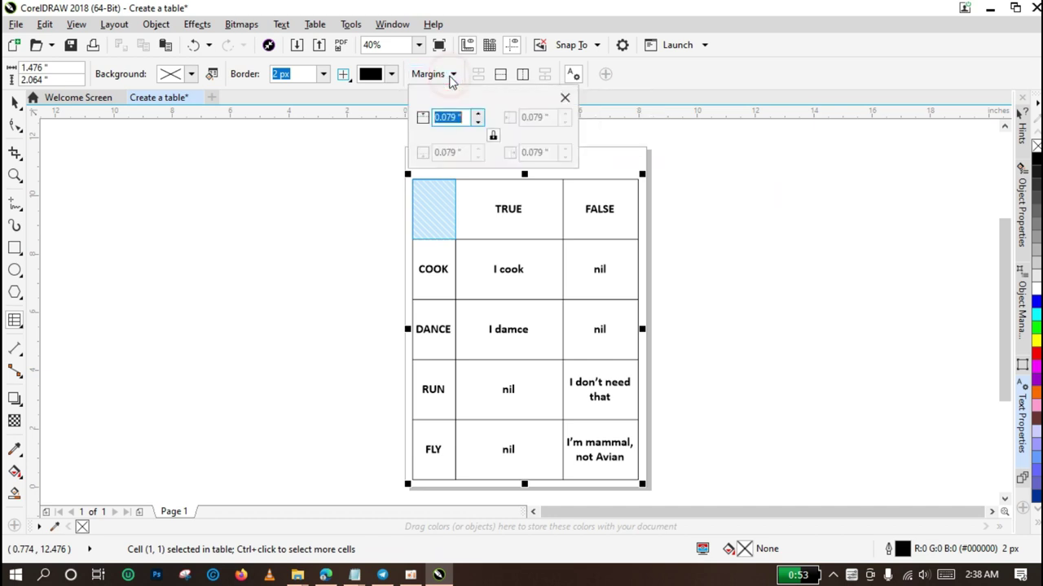
pyautogui.click(450, 76)
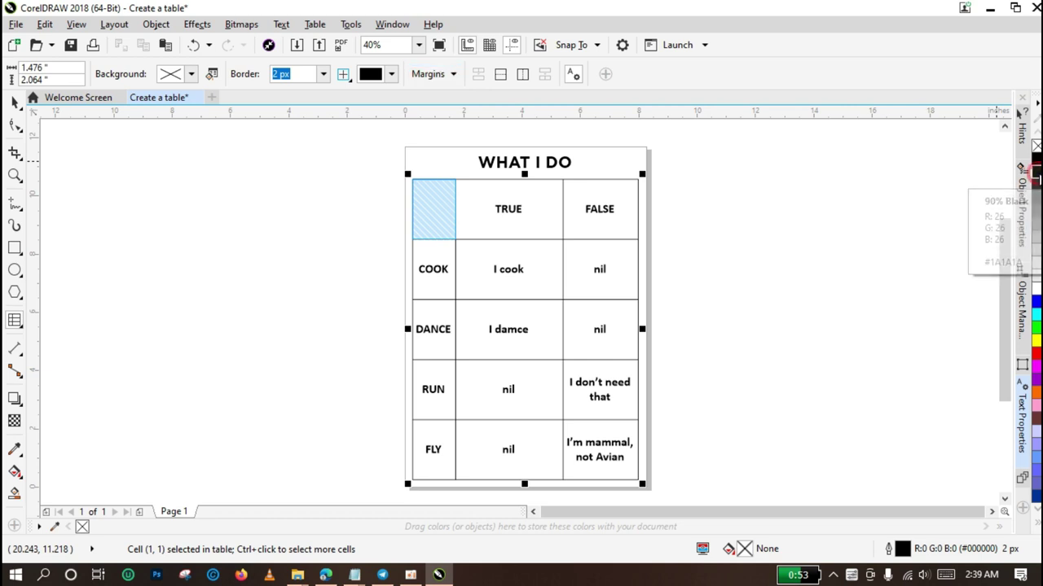
pyautogui.click(1036, 175)
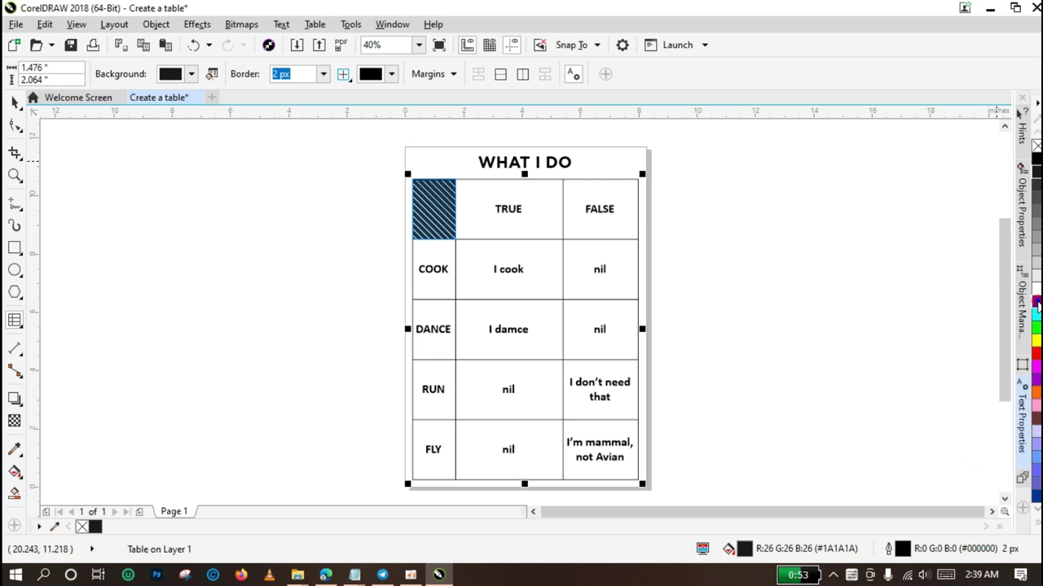
pyautogui.click(1036, 303)
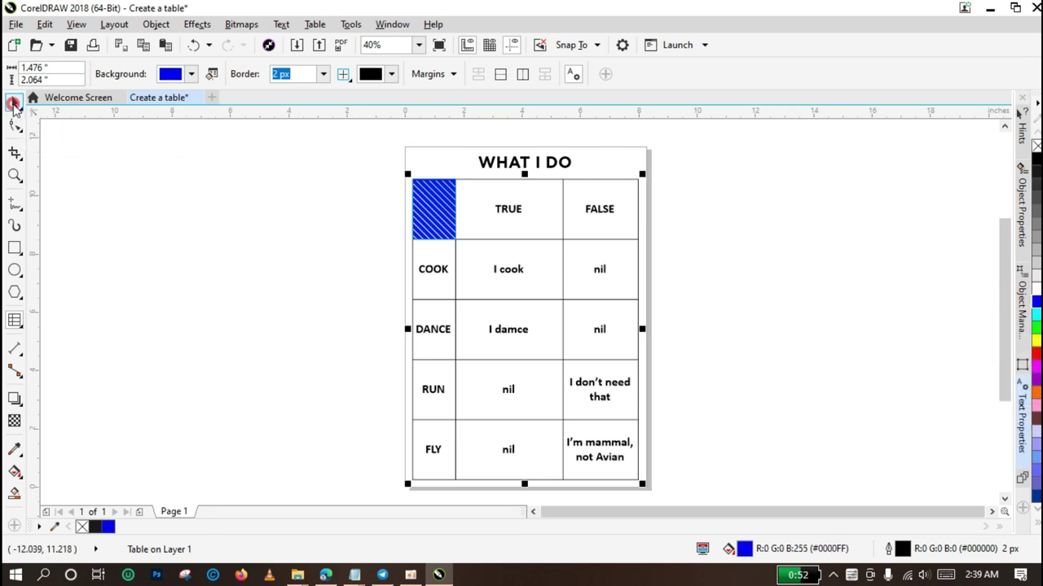
pyautogui.click(14, 102)
pyautogui.click(284, 193)
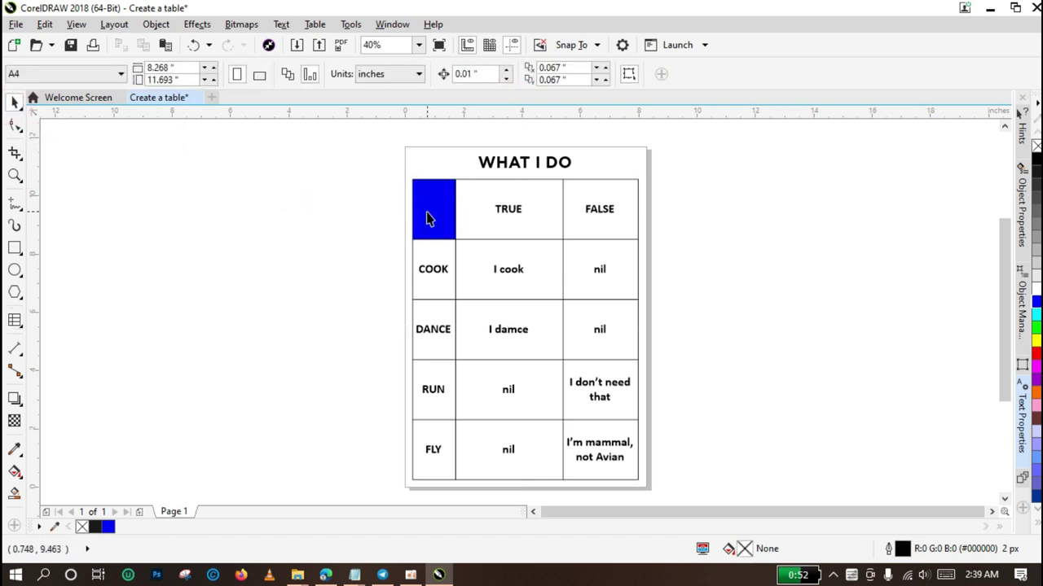